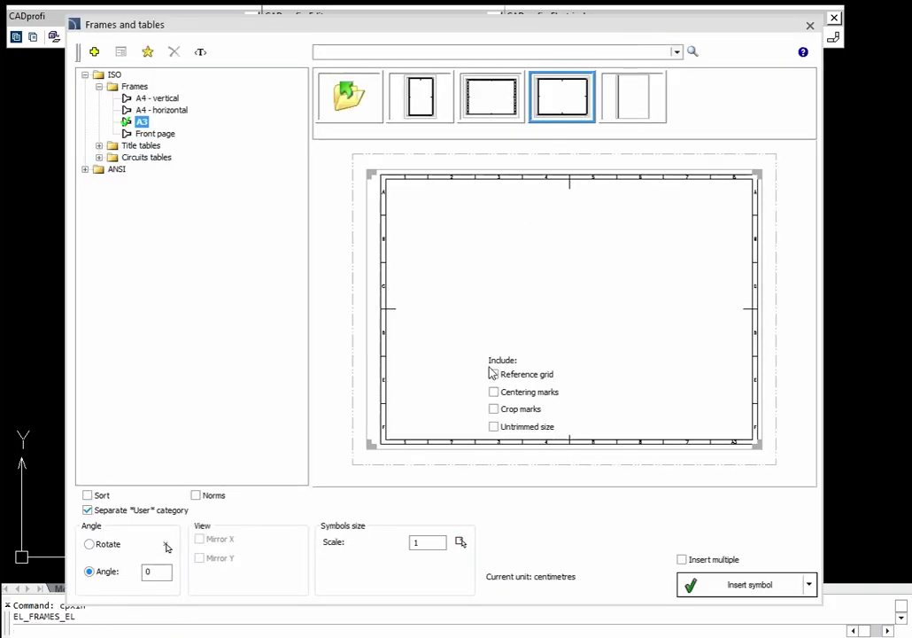
Step: Insert an ISO A3 frame with reference grid, centering marks and crop marks near the drawing's origin
{"action": "left_click", "coordinate": [493, 373]}
{"action": "left_click", "coordinate": [493, 391]}
{"action": "left_click", "coordinate": [494, 408]}
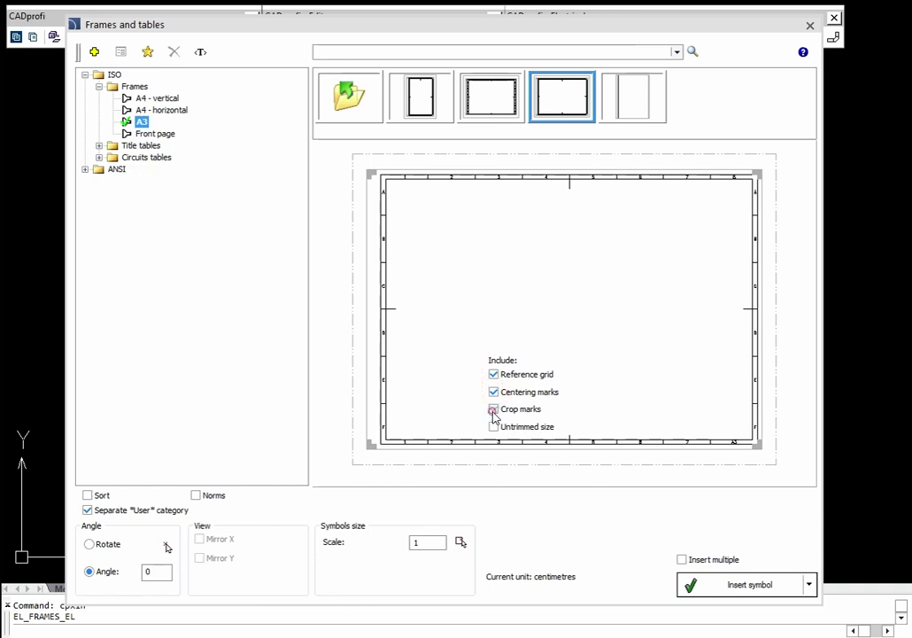
{"action": "left_click", "coordinate": [719, 591]}
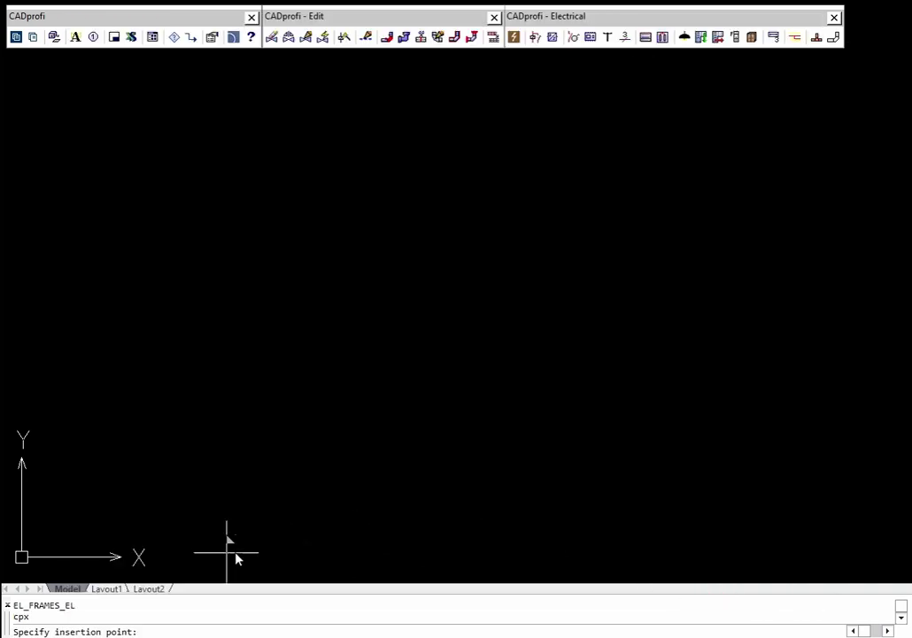
{"action": "left_click", "coordinate": [81, 577]}
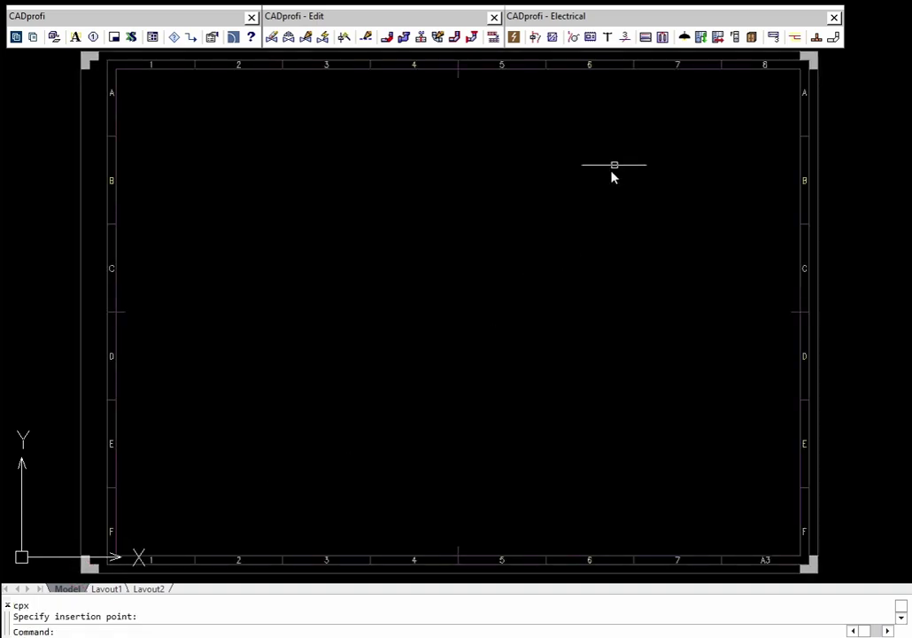
Step: Place the L1,L2,L3,N,PE lines template for frame A3, with A = 200 and L = 350, inside the frame
{"action": "left_click", "coordinate": [662, 40]}
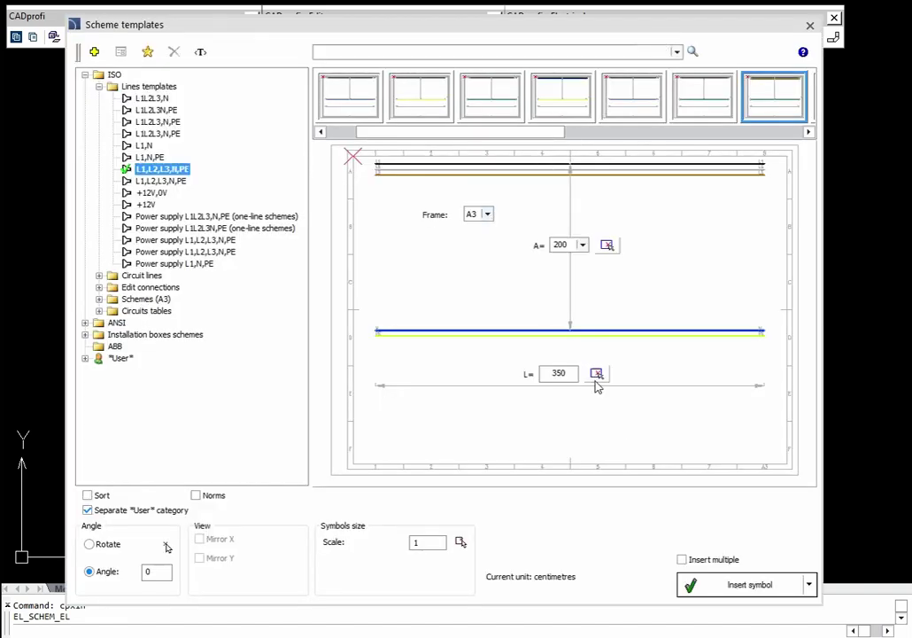
{"action": "left_click", "coordinate": [719, 584]}
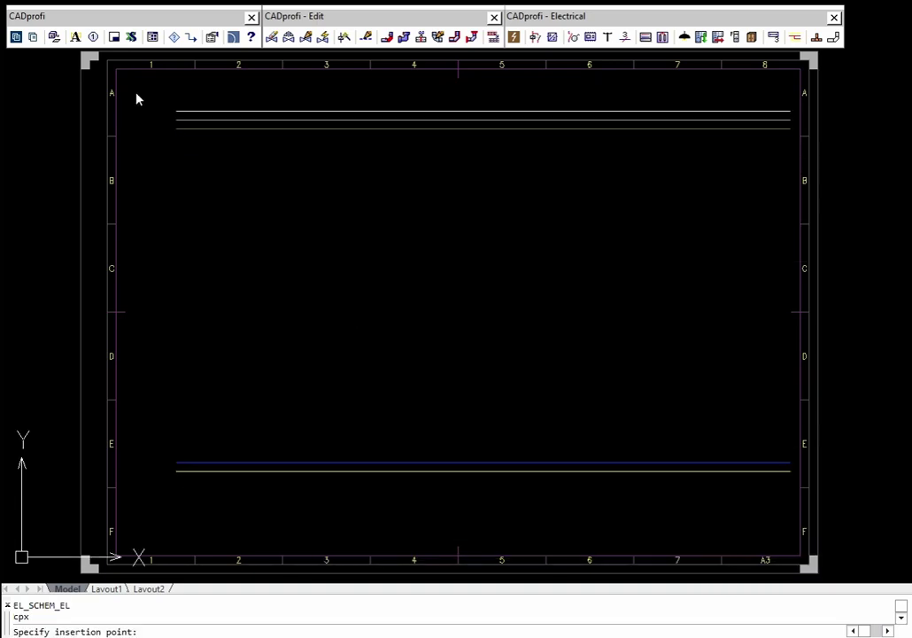
{"action": "key", "text": "Escape"}
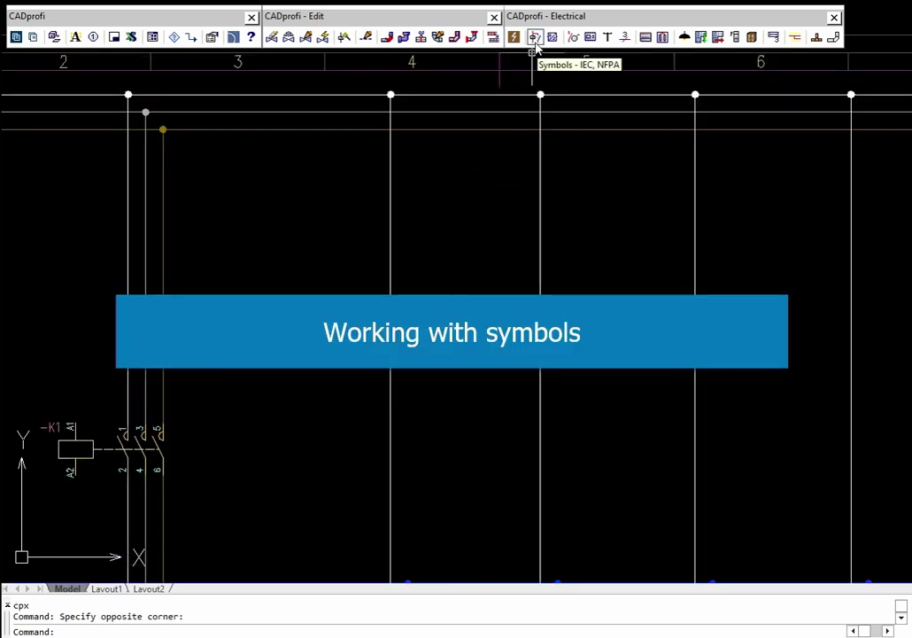
Step: Insert the 3-pole Apparatus 3P symbol with automatic label -Q1 on the three phase lines above contactor K1
{"action": "left_click", "coordinate": [535, 39]}
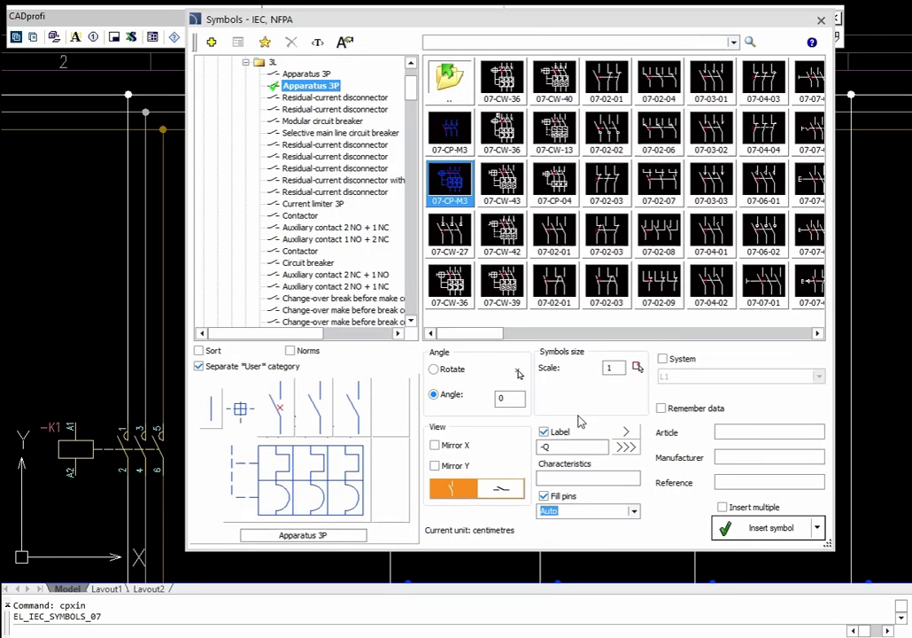
{"action": "left_click", "coordinate": [624, 431]}
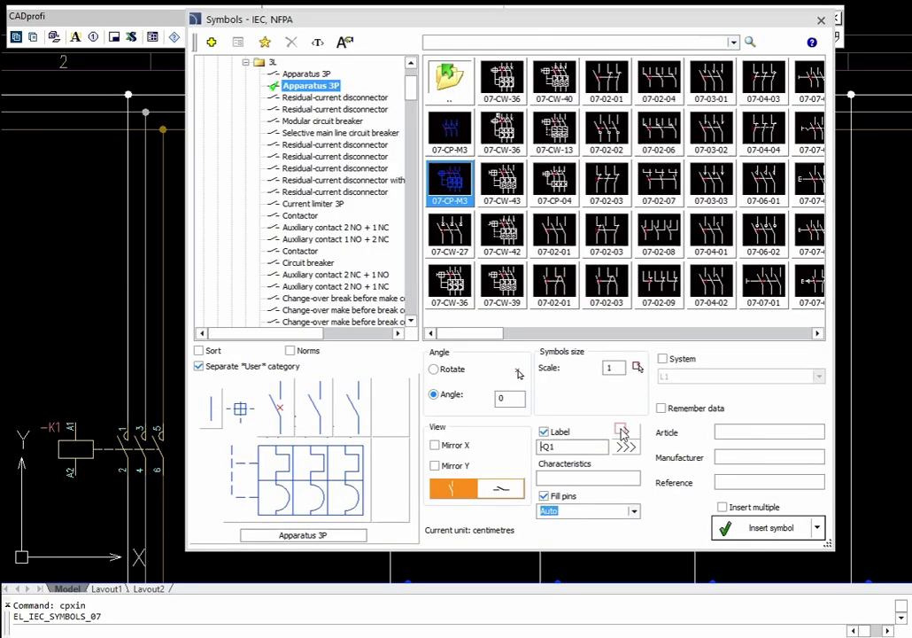
{"action": "left_click", "coordinate": [752, 527]}
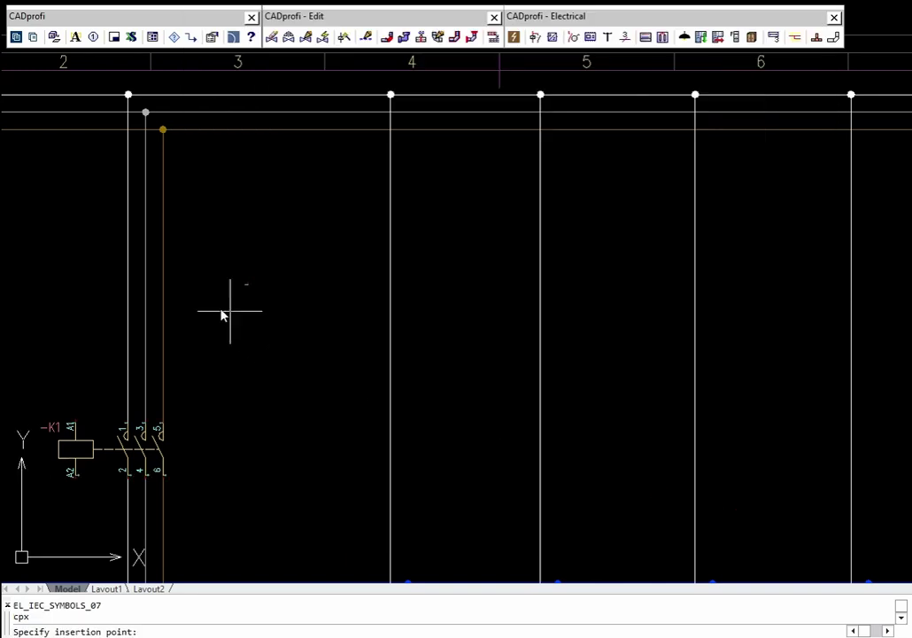
{"action": "left_click", "coordinate": [129, 261]}
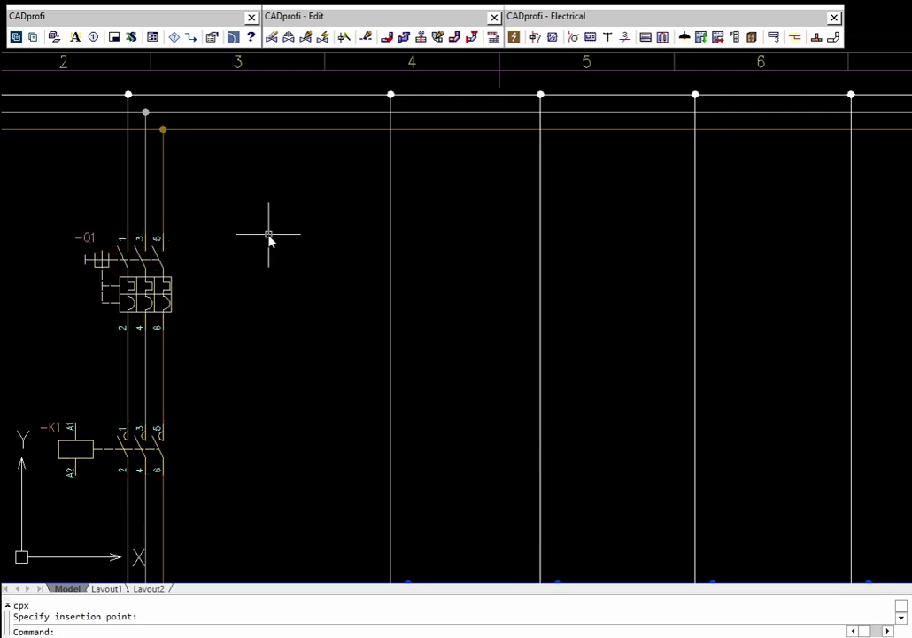
Step: Edit symbol -Q1, setting its lower trip elements to I> and adding a change-over auxiliary contact as fourth pole
{"action": "left_click", "coordinate": [307, 39]}
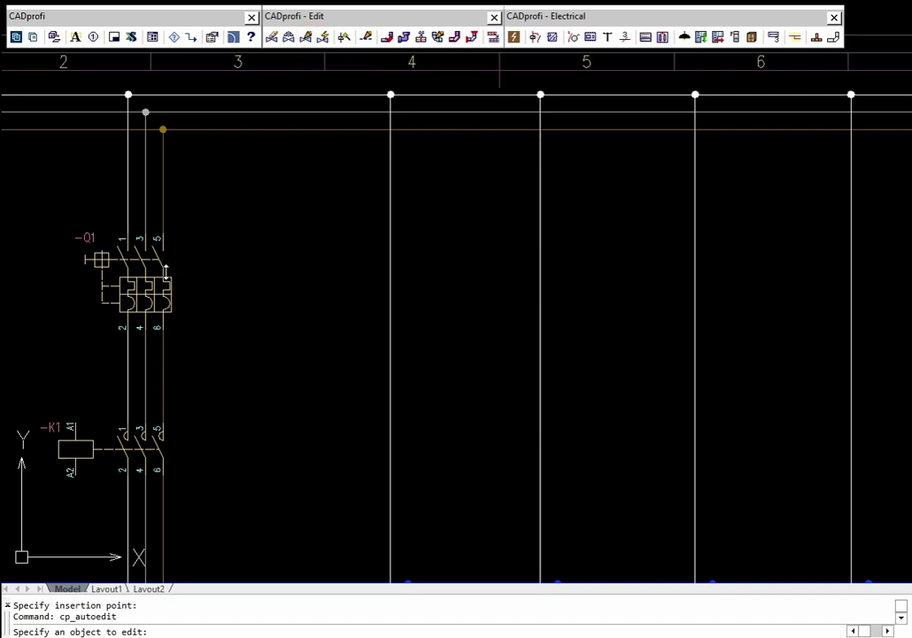
{"action": "left_click", "coordinate": [162, 278]}
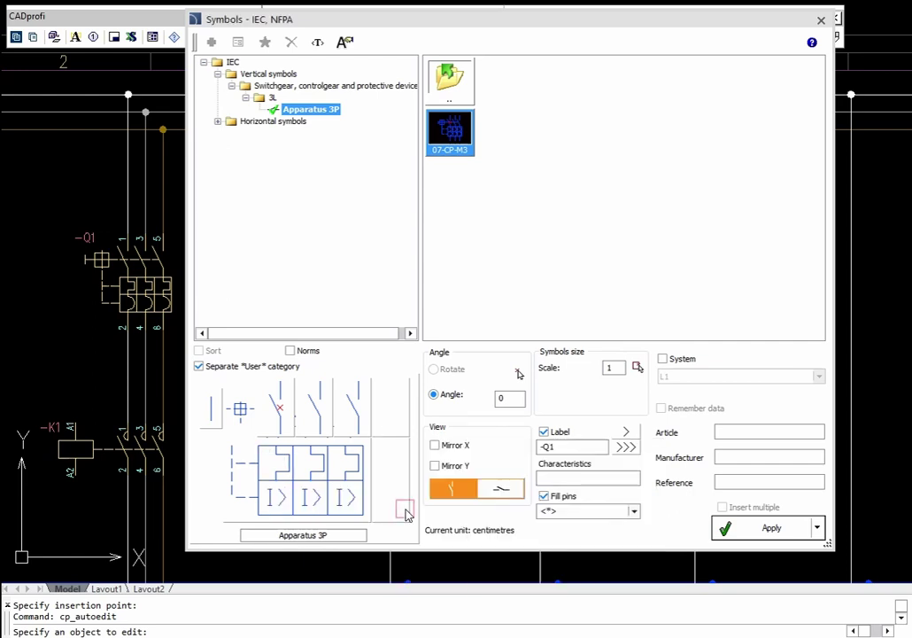
{"action": "mouse_move", "coordinate": [396, 423]}
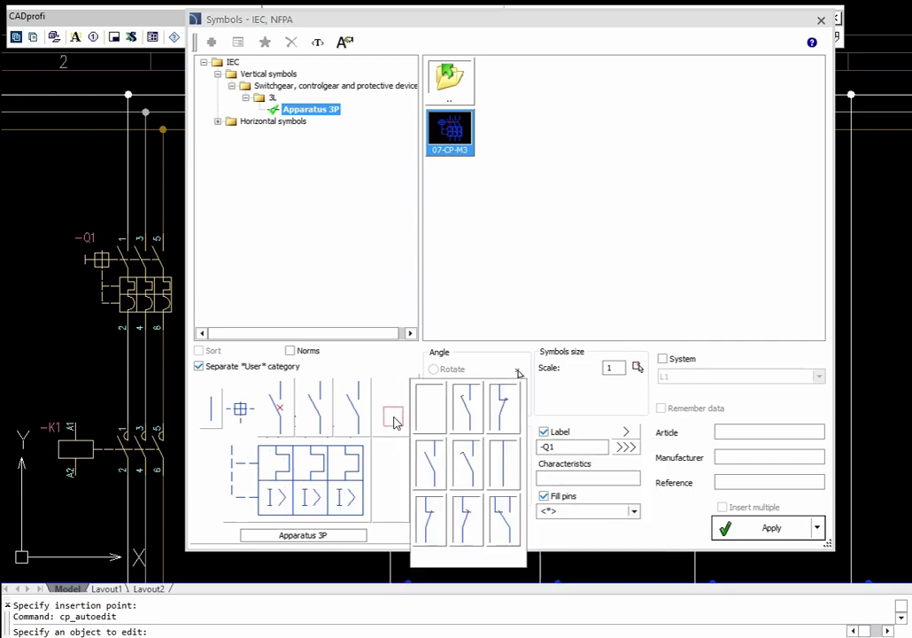
{"action": "left_click", "coordinate": [501, 524]}
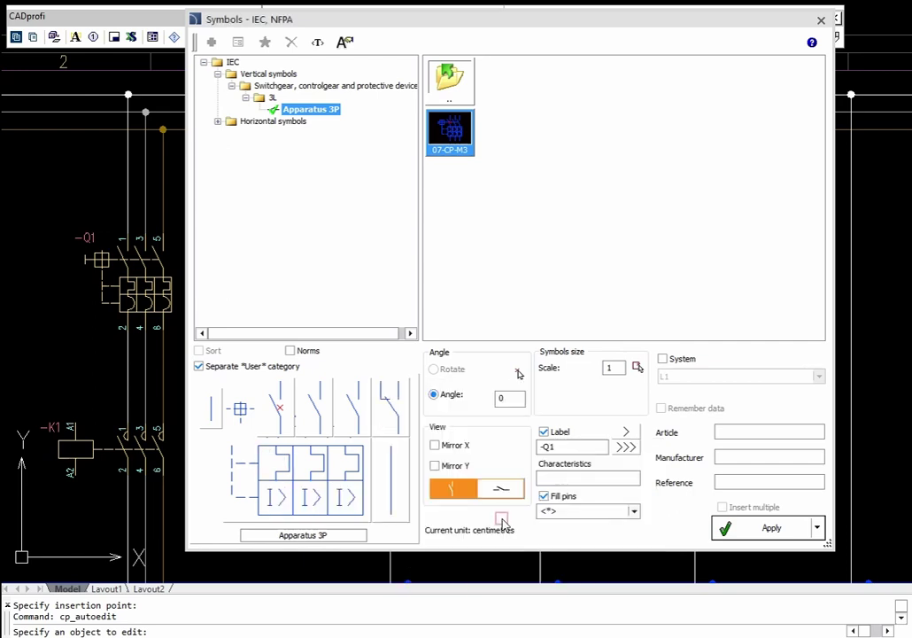
{"action": "left_click", "coordinate": [767, 530]}
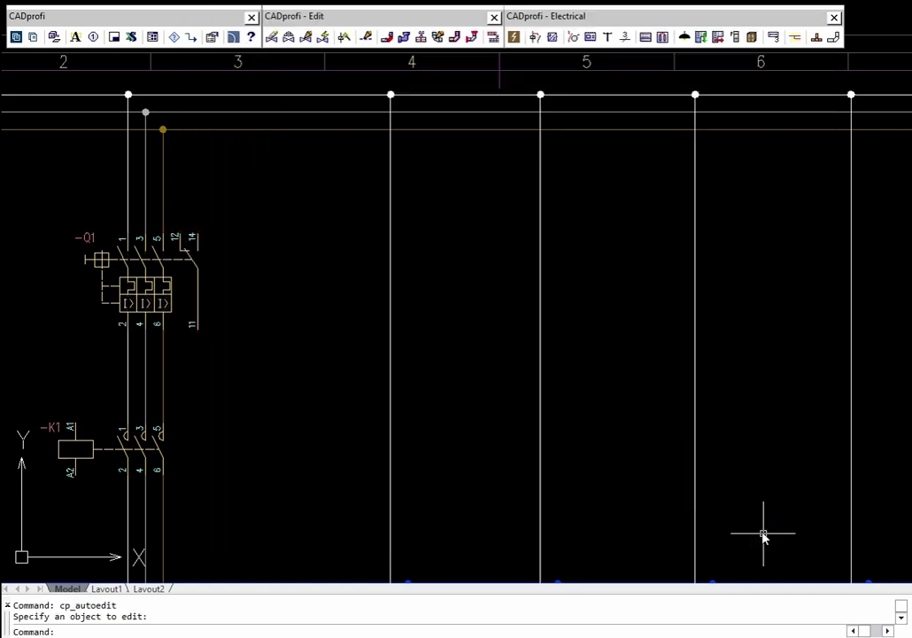
Step: Insert the 1L modular circuit breaker 07-CN-01 into the four single vertical lines at once, numbering labels from -F1
{"action": "left_click", "coordinate": [535, 48]}
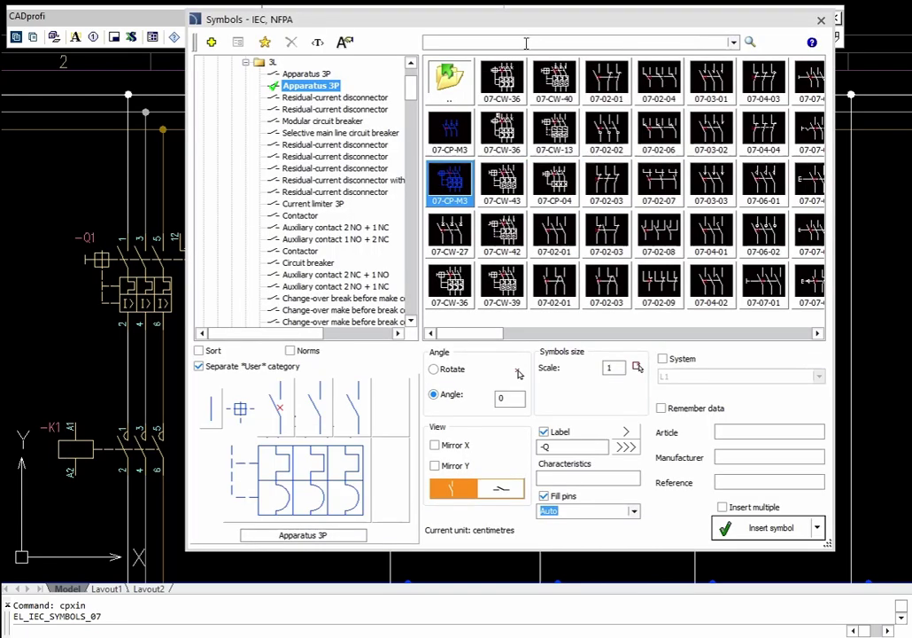
{"action": "scroll", "coordinate": [328, 96], "scroll_direction": "up", "scroll_amount": 2}
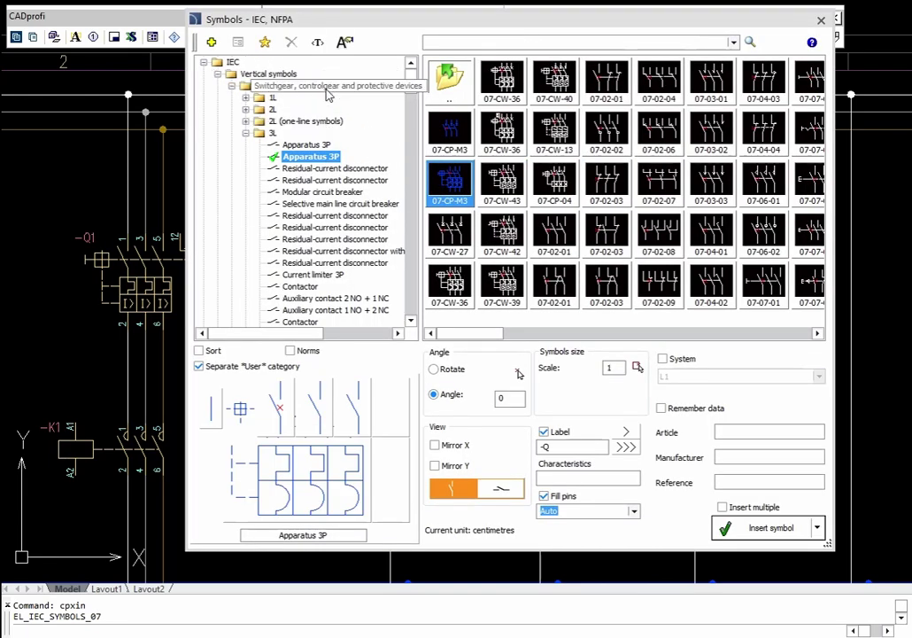
{"action": "left_click", "coordinate": [264, 99]}
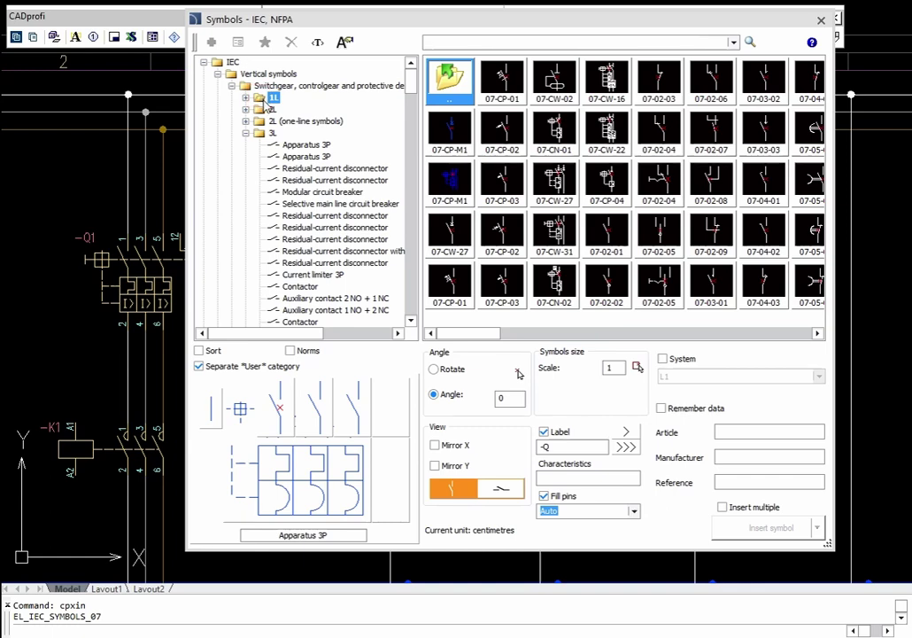
{"action": "left_click", "coordinate": [558, 133]}
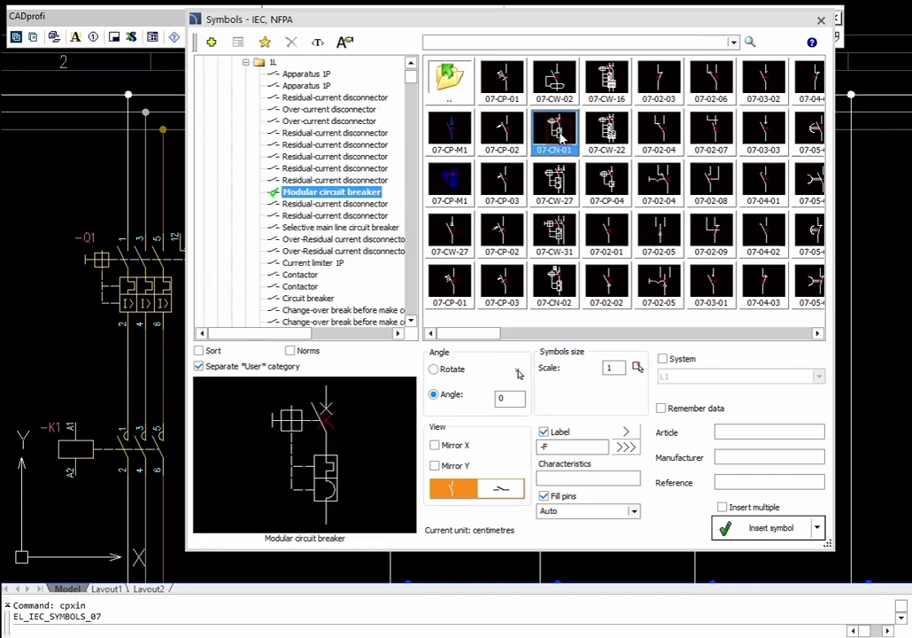
{"action": "left_click", "coordinate": [627, 433]}
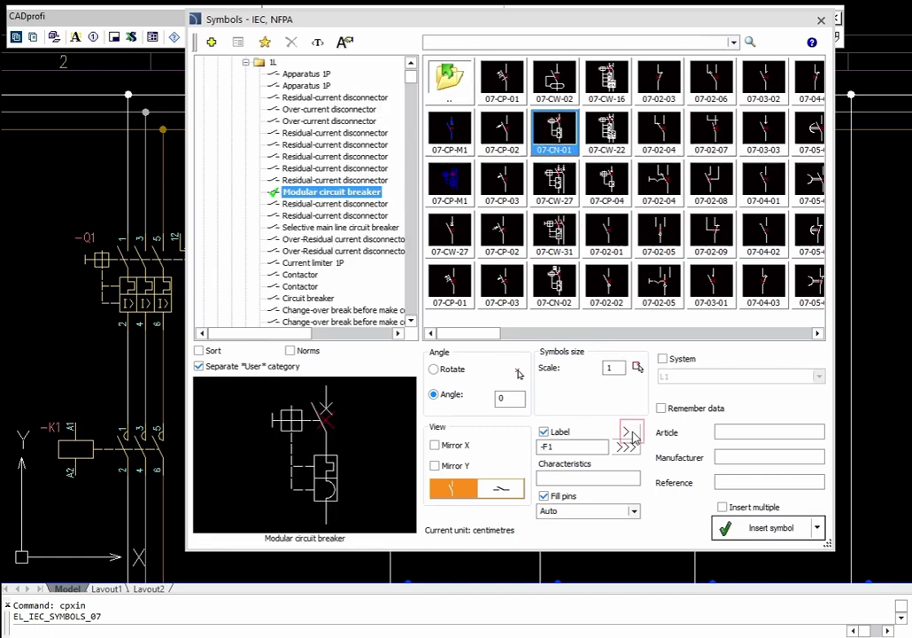
{"action": "left_click", "coordinate": [817, 528]}
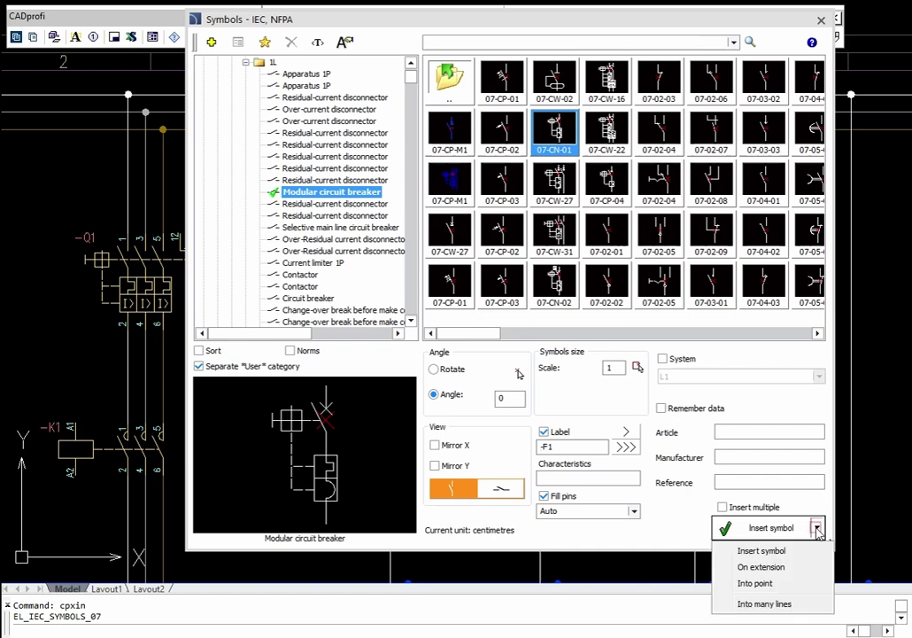
{"action": "left_click", "coordinate": [763, 604]}
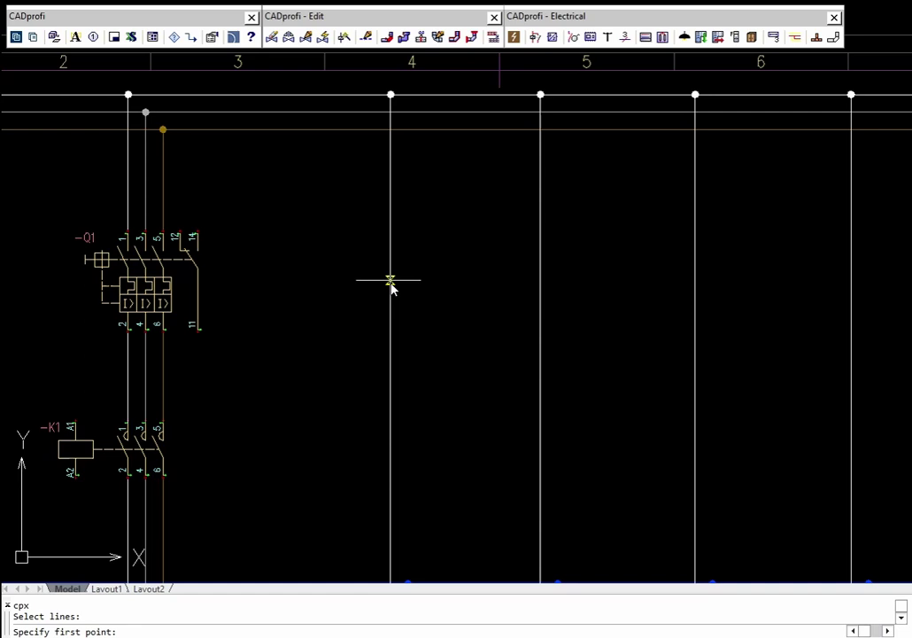
{"action": "left_click", "coordinate": [359, 256]}
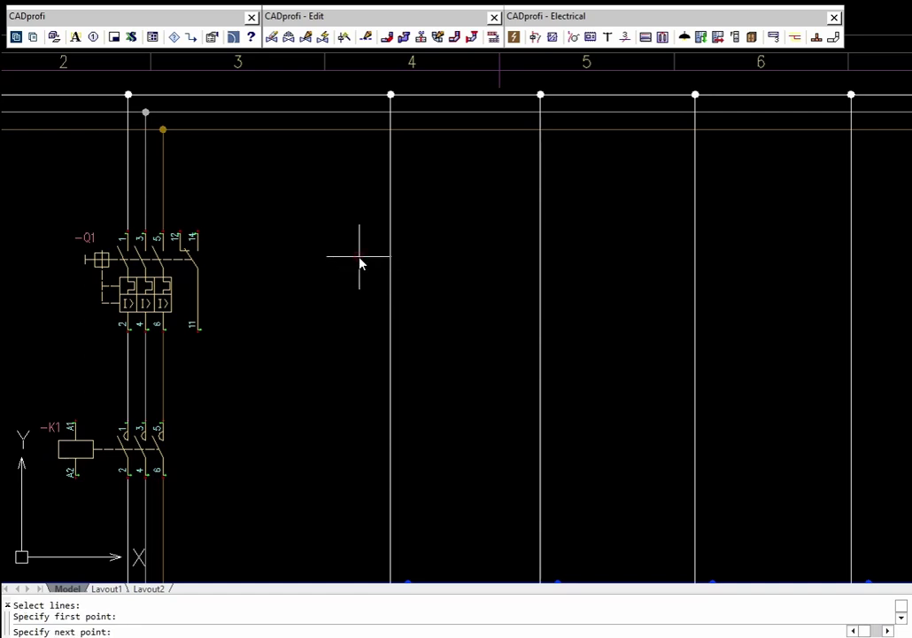
{"action": "left_click", "coordinate": [885, 260]}
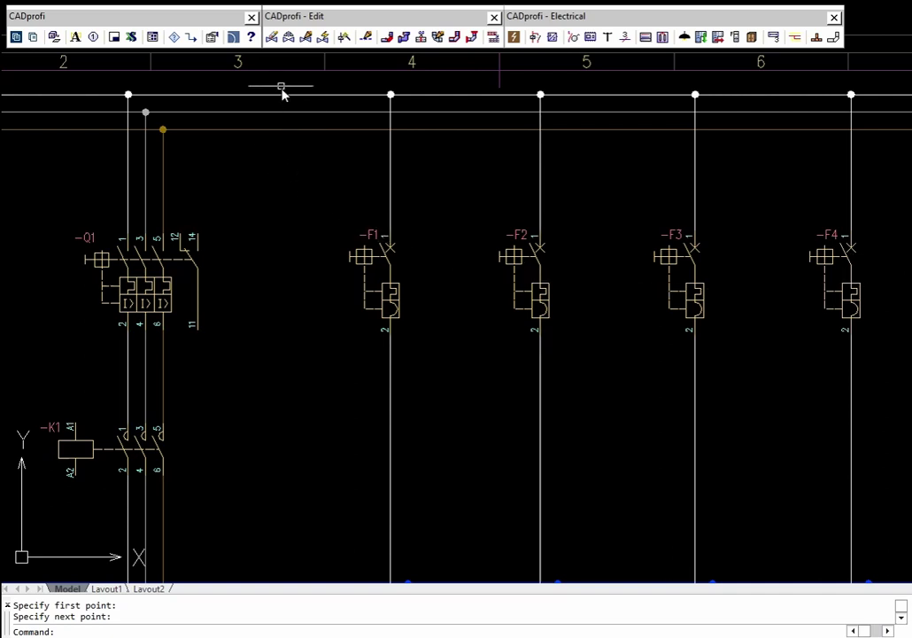
Step: Delete circuit breaker symbol -F4 from the last vertical line
{"action": "left_click", "coordinate": [272, 37]}
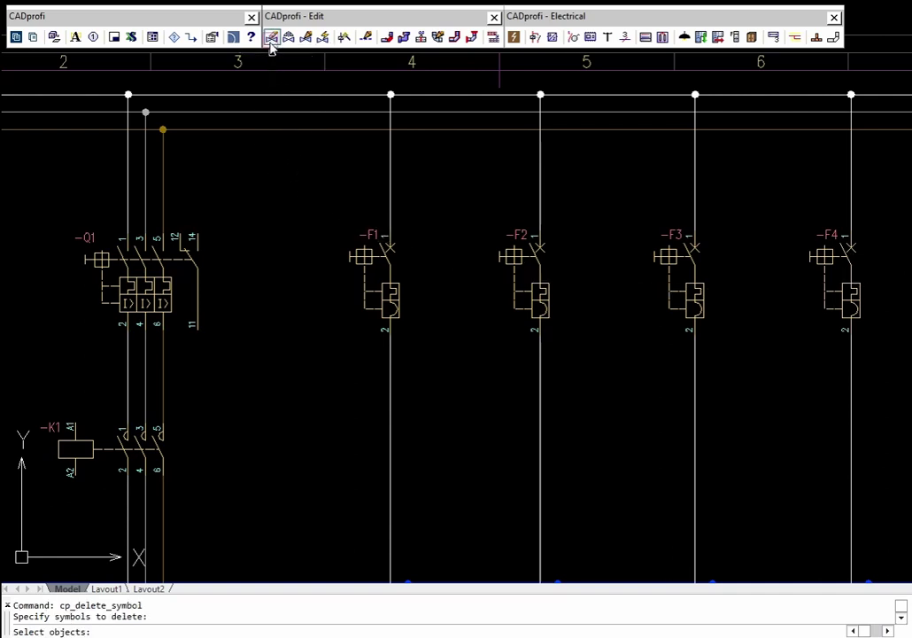
{"action": "left_click", "coordinate": [823, 259]}
{"action": "key", "text": "Return"}
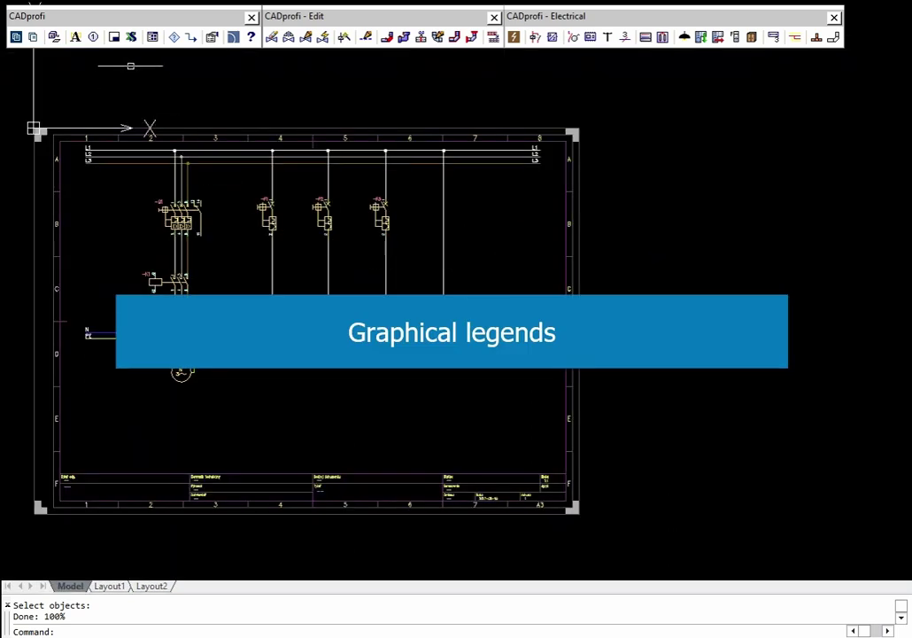
Step: Generate the "Electrical - symbols and cable trays legend" bill of materials for the whole scheme and sort it by block
{"action": "left_click", "coordinate": [131, 36]}
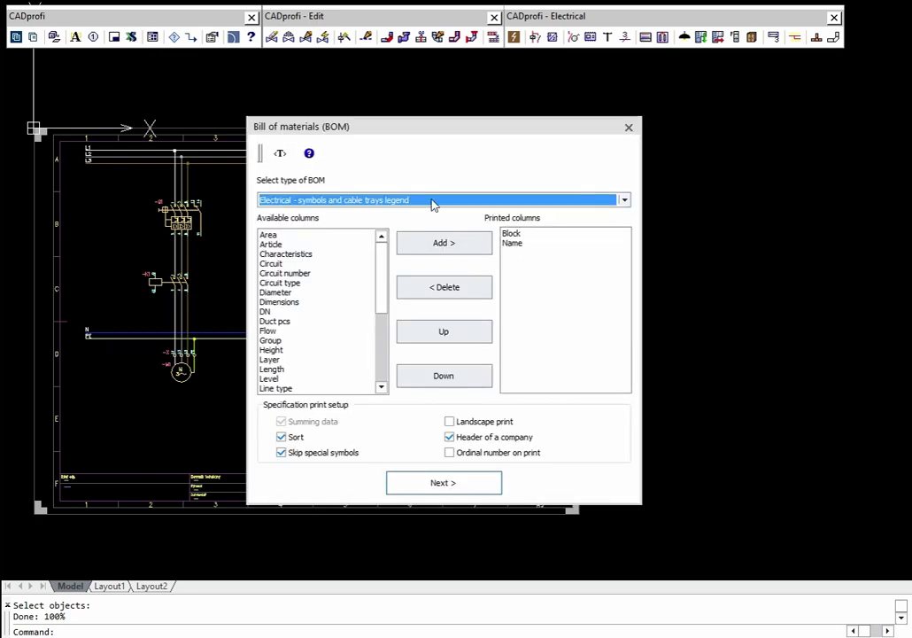
{"action": "left_click", "coordinate": [433, 484]}
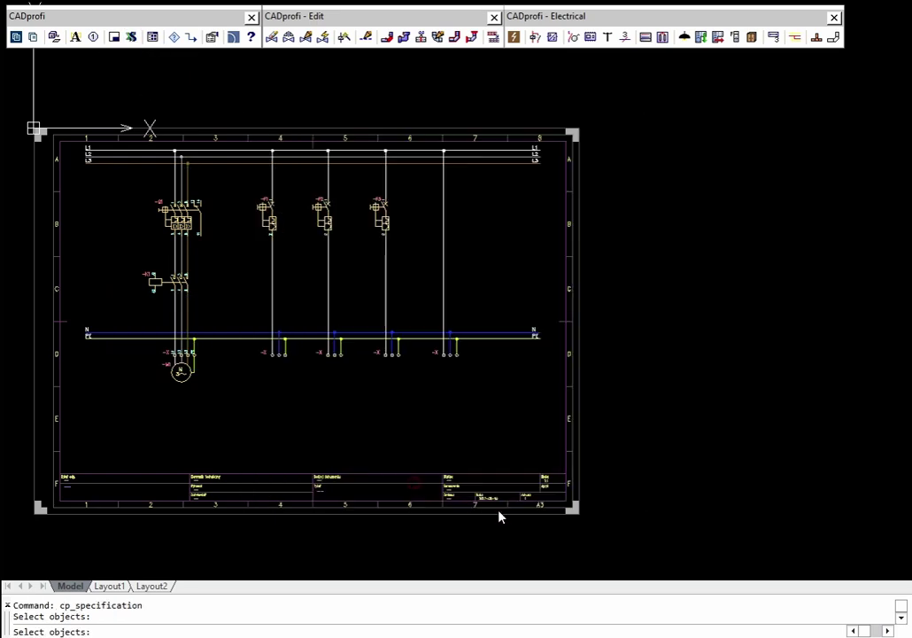
{"action": "left_click", "coordinate": [615, 551]}
{"action": "left_click", "coordinate": [16, 101]}
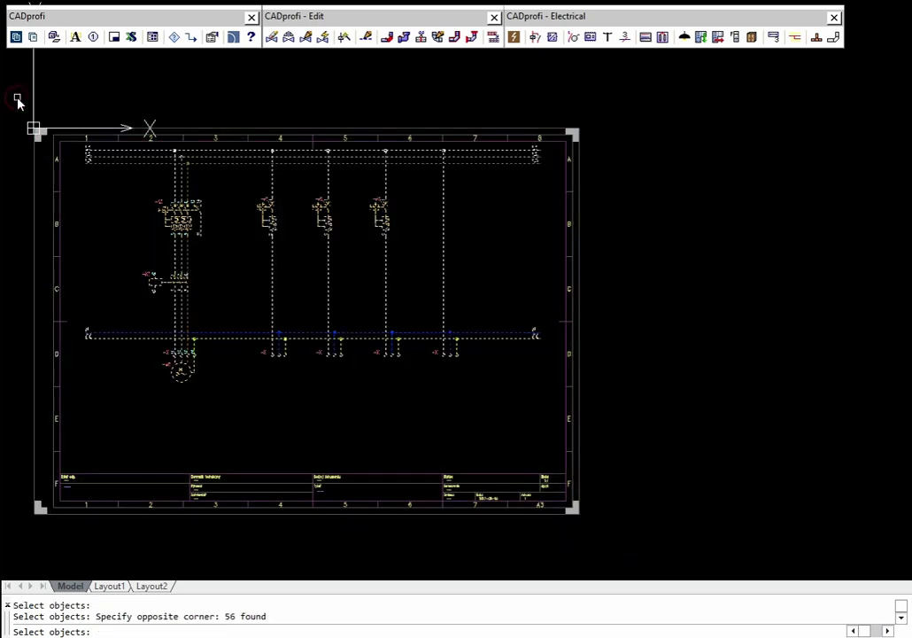
{"action": "key", "text": "Return"}
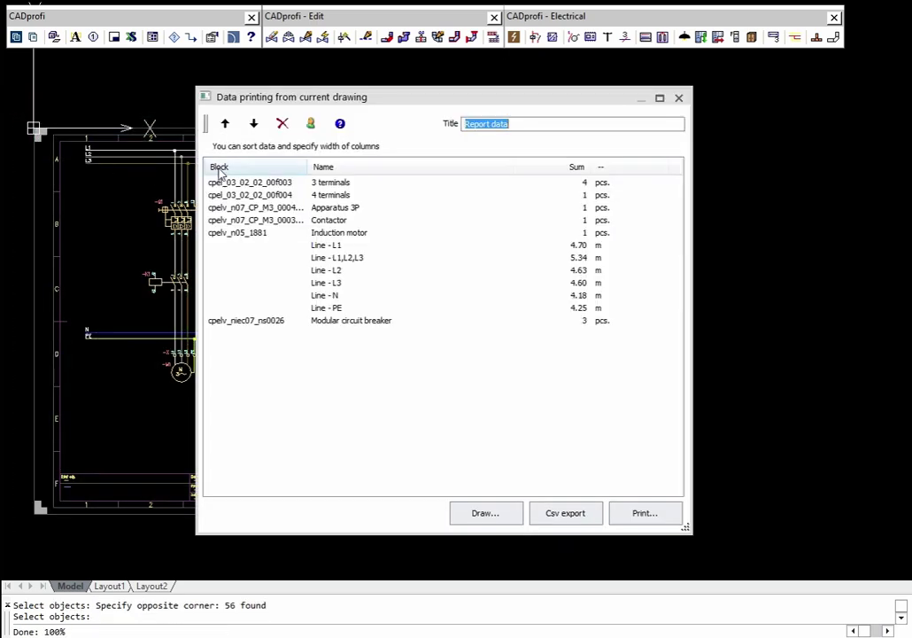
{"action": "left_click", "coordinate": [218, 168]}
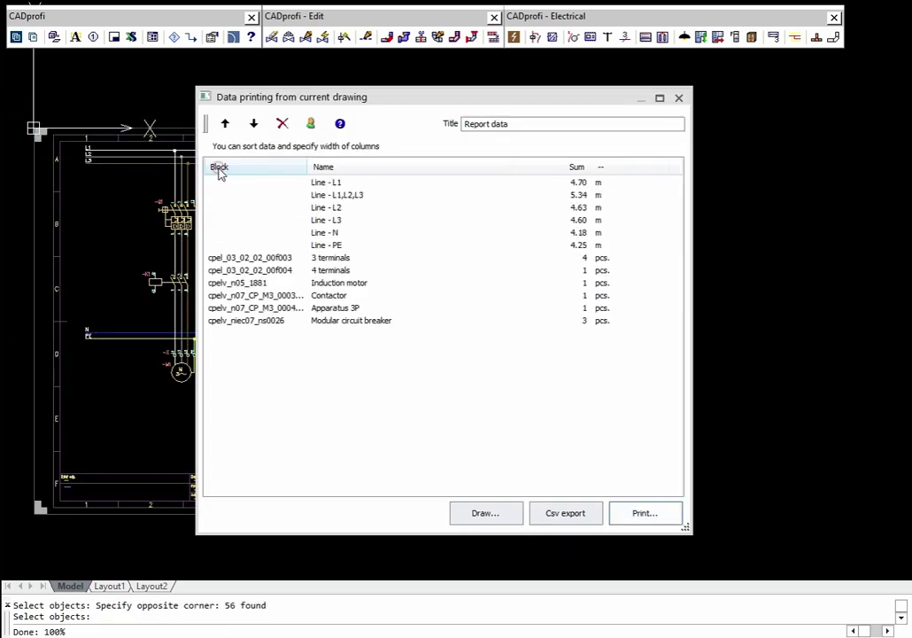
Step: Draw the report as a Legend-style table, width 80 and text scale 1:20, beside the frame's upper right corner
{"action": "left_click", "coordinate": [511, 522]}
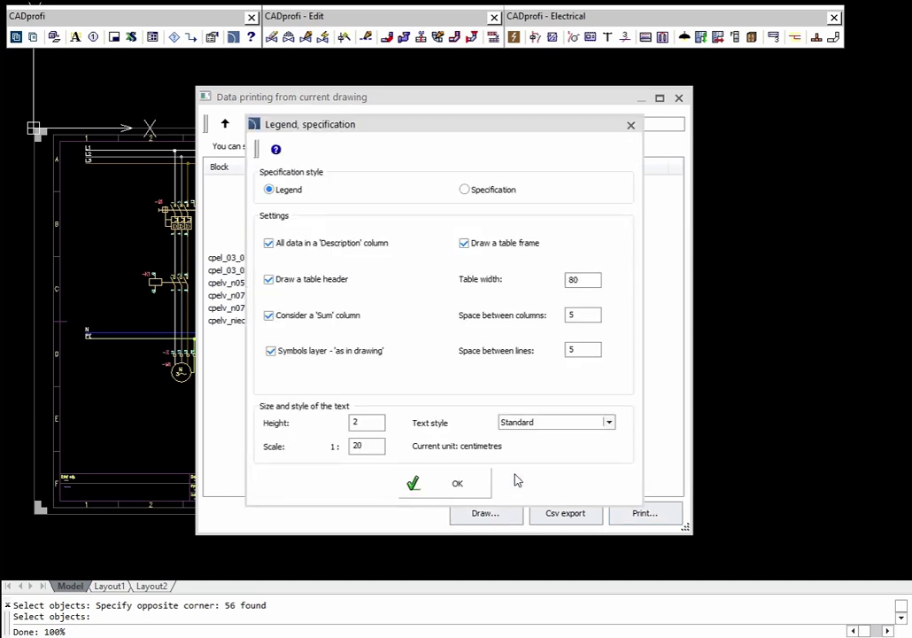
{"action": "left_click", "coordinate": [440, 486]}
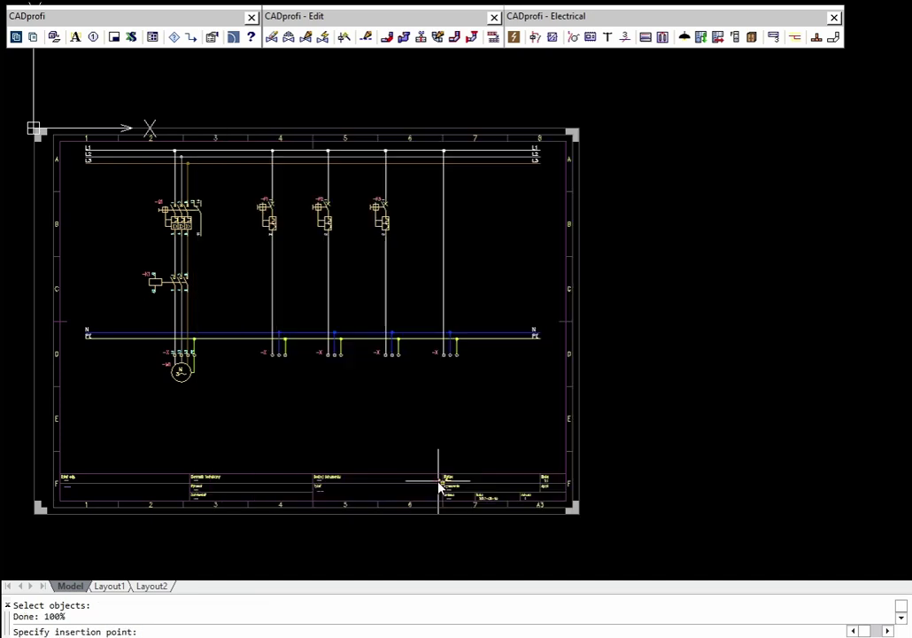
{"action": "left_click", "coordinate": [620, 130]}
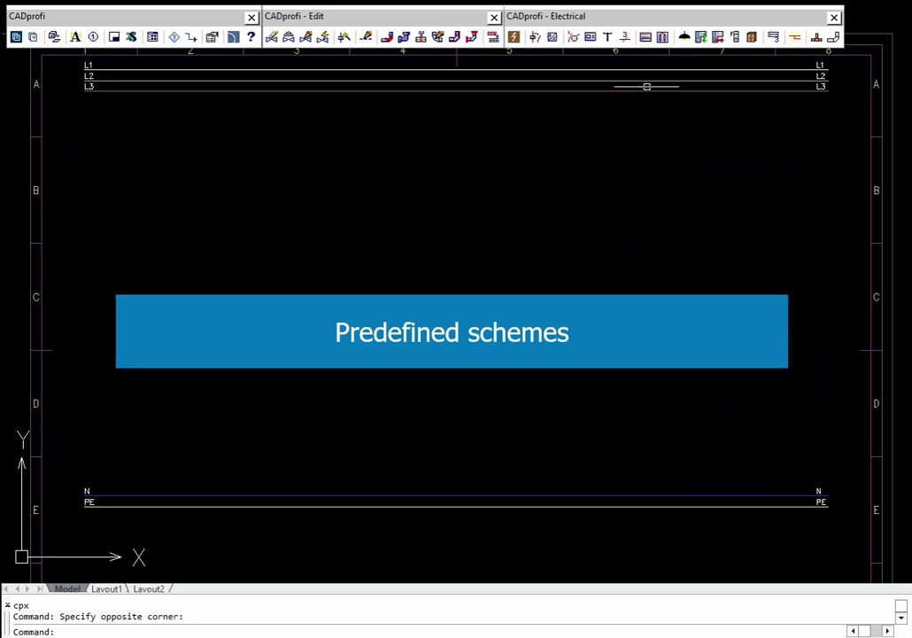
Step: Insert the predefined scheme "Direct-on-line starting, application on drive motors with heavy starting duty" with label renumbering, starting on line L1 near column 2
{"action": "left_click", "coordinate": [663, 39]}
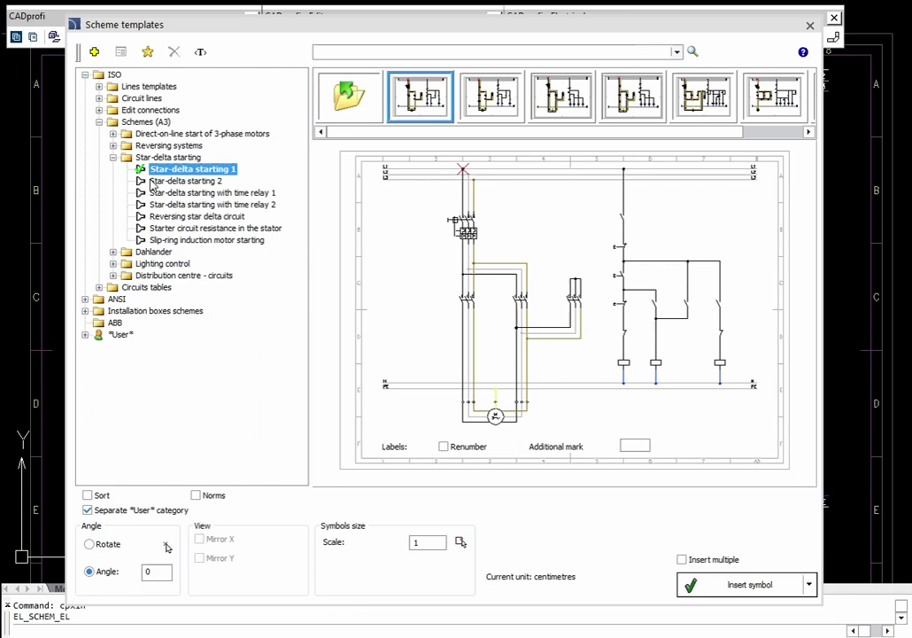
{"action": "left_click", "coordinate": [112, 133]}
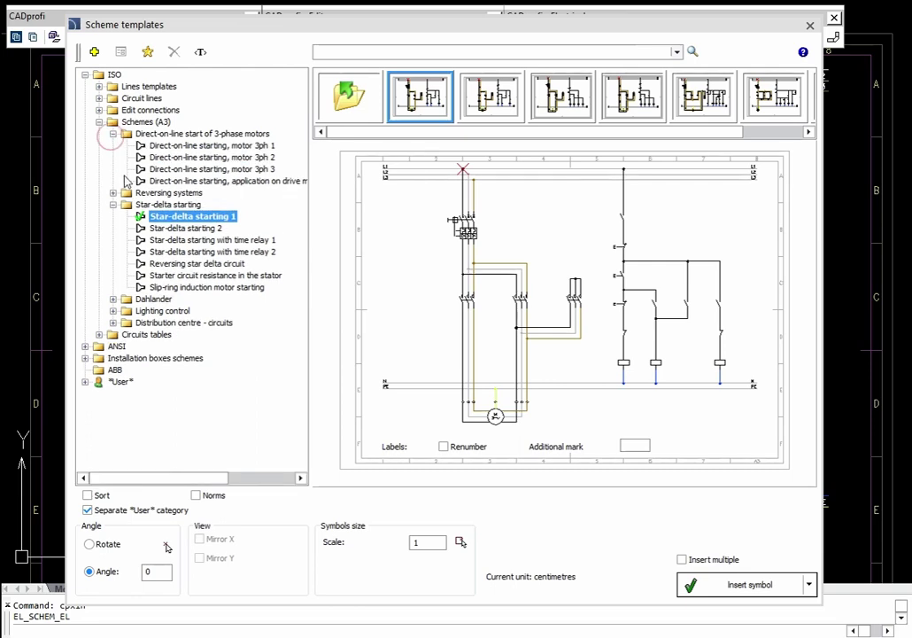
{"action": "left_click", "coordinate": [168, 186]}
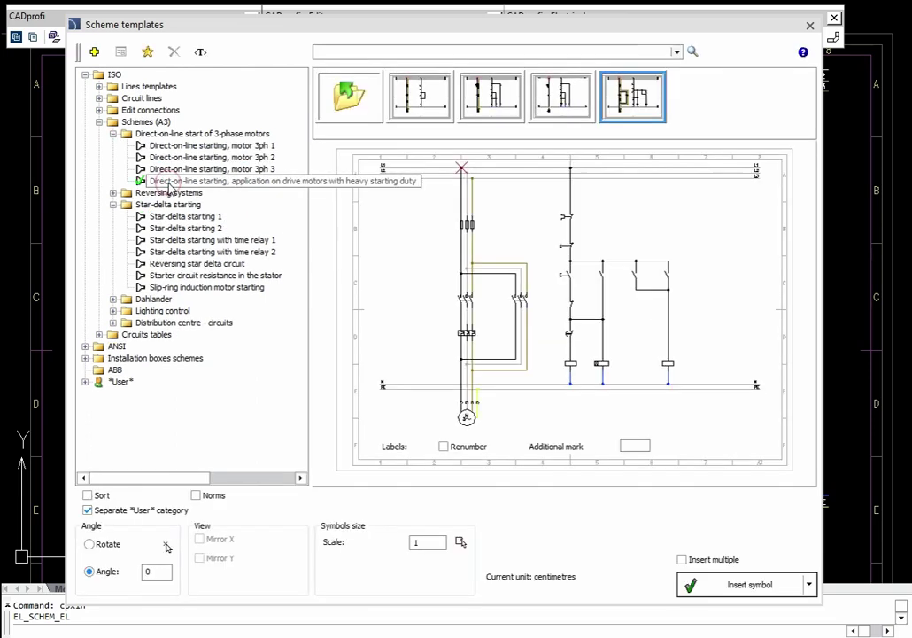
{"action": "left_click", "coordinate": [443, 447]}
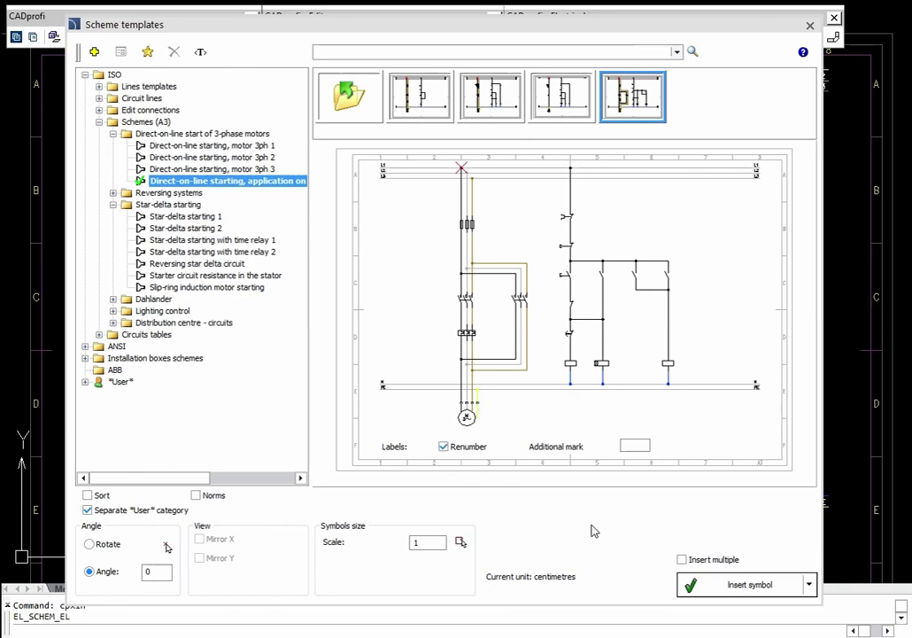
{"action": "left_click", "coordinate": [724, 591]}
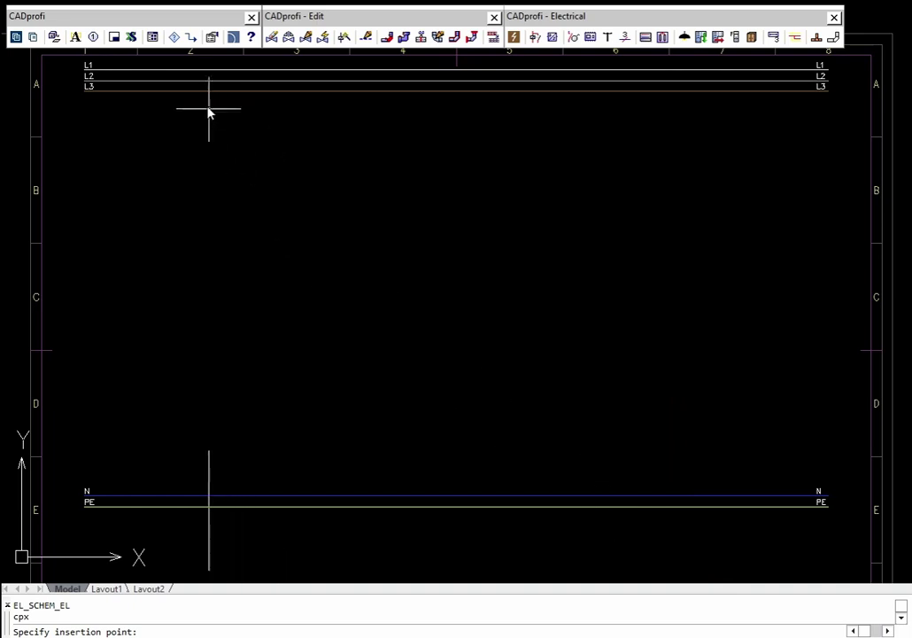
{"action": "left_click", "coordinate": [203, 71]}
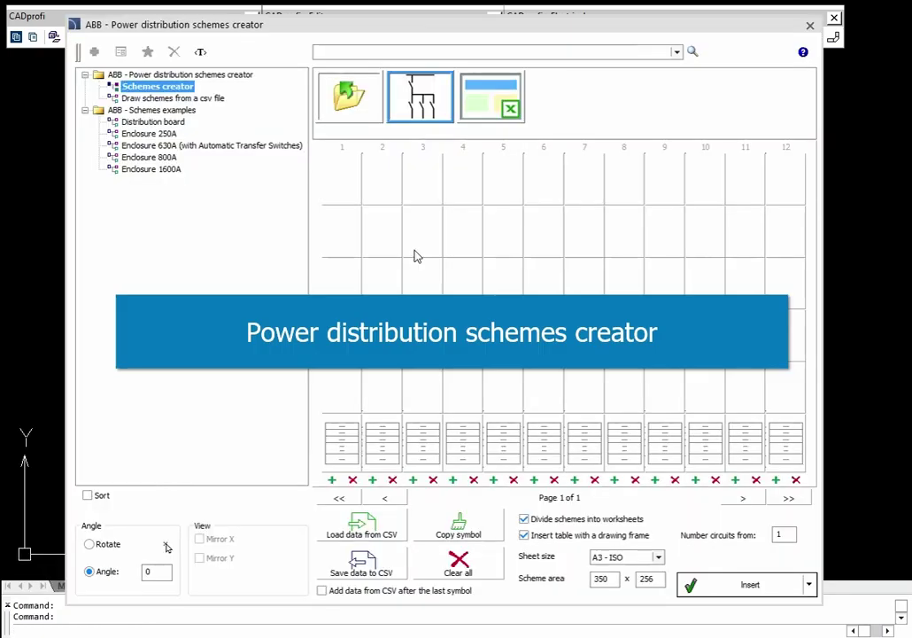
Step: Insert the ABB Distribution board example scheme with installation relay E259 16-39/230 added in the third row of circuit 6
{"action": "left_click", "coordinate": [151, 121]}
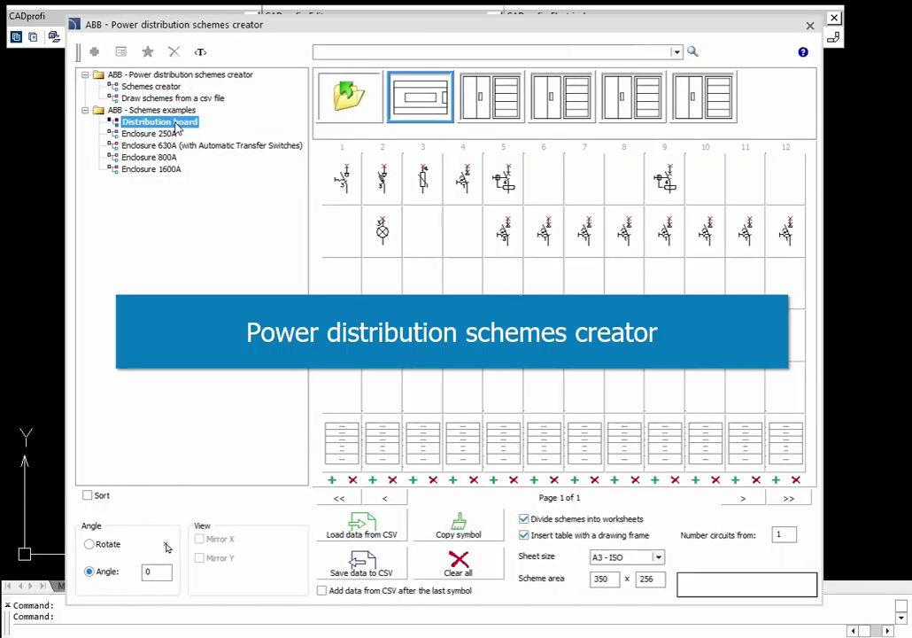
{"action": "left_click", "coordinate": [534, 288]}
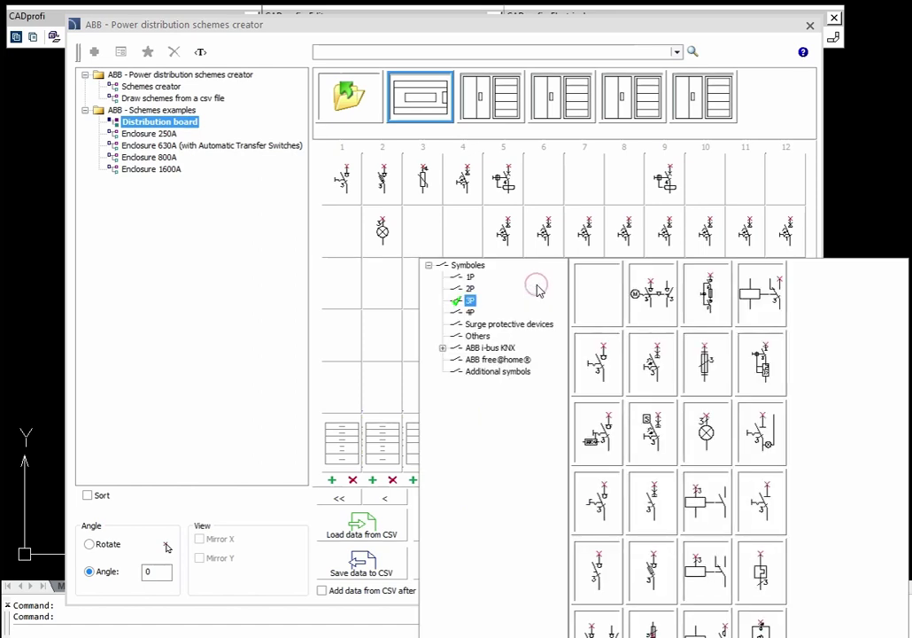
{"action": "left_click", "coordinate": [769, 315]}
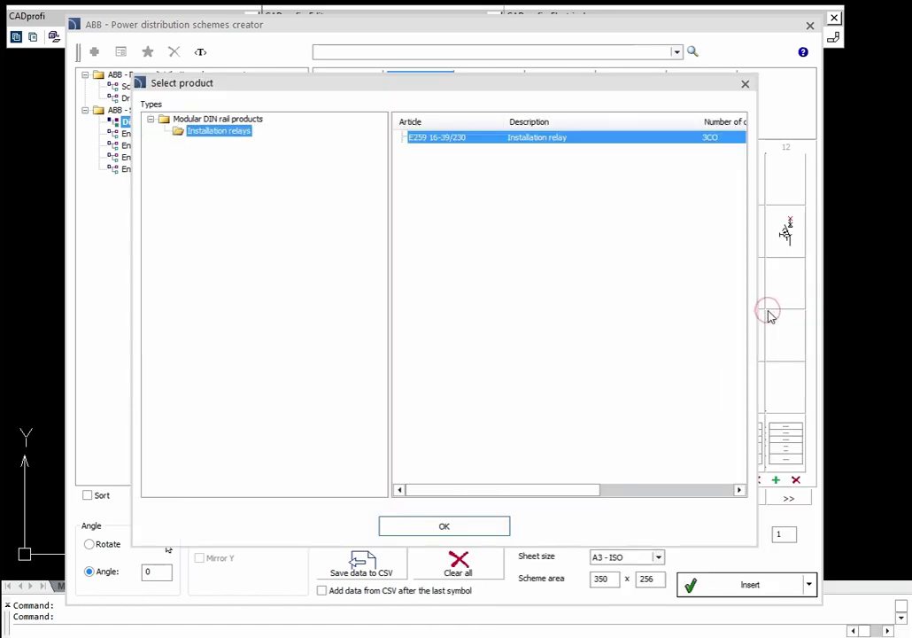
{"action": "left_click", "coordinate": [500, 528]}
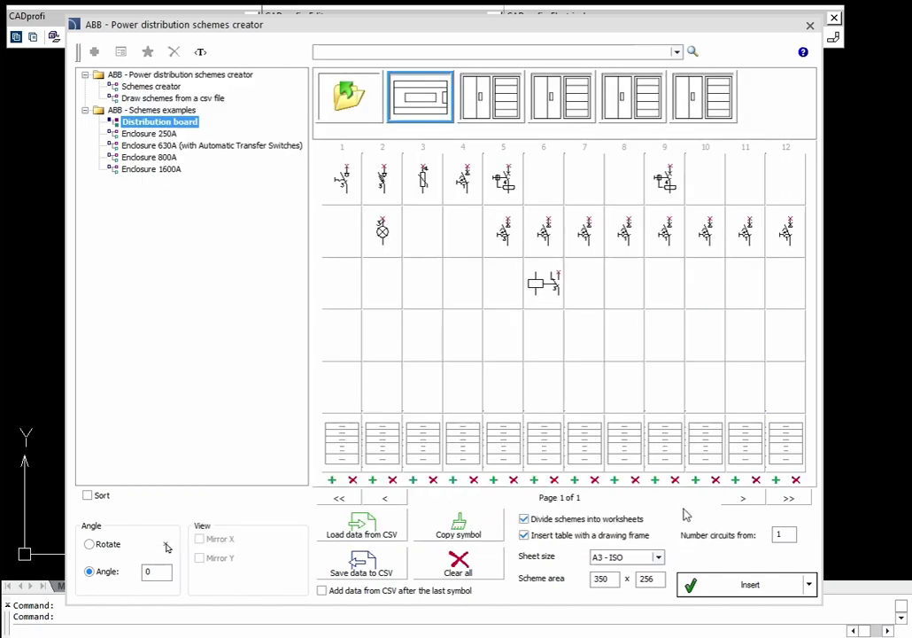
{"action": "left_click", "coordinate": [720, 585]}
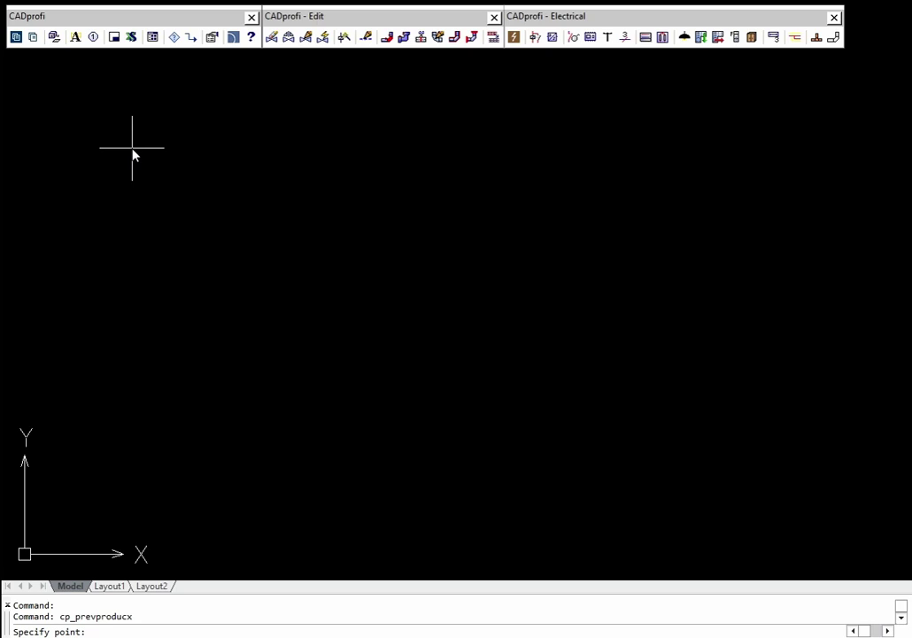
{"action": "left_click", "coordinate": [125, 102]}
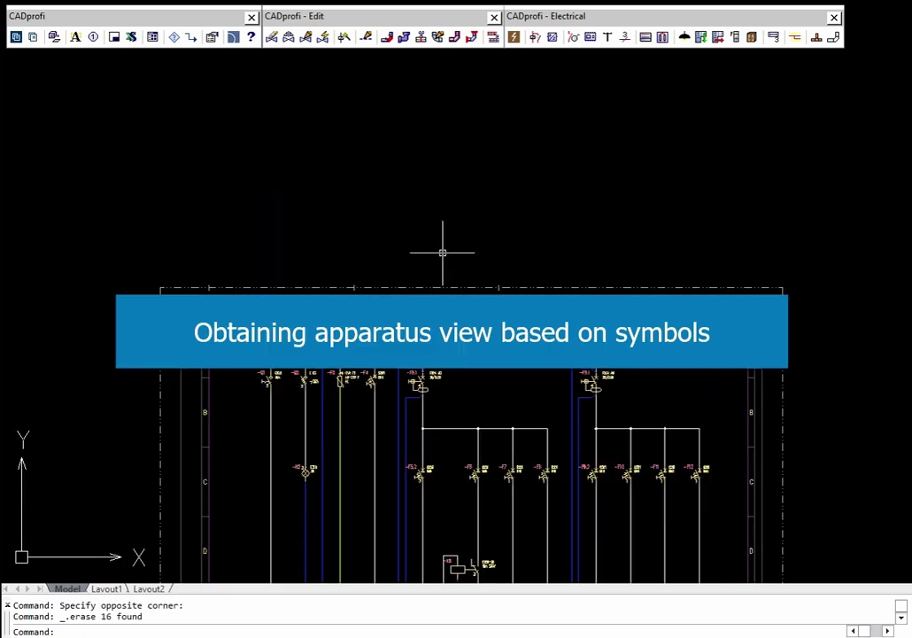
Step: Generate the "Electrical - Insert 2D views from selected symbols" report for the whole scheme and insert the apparatus views above the frame
{"action": "left_click", "coordinate": [132, 42]}
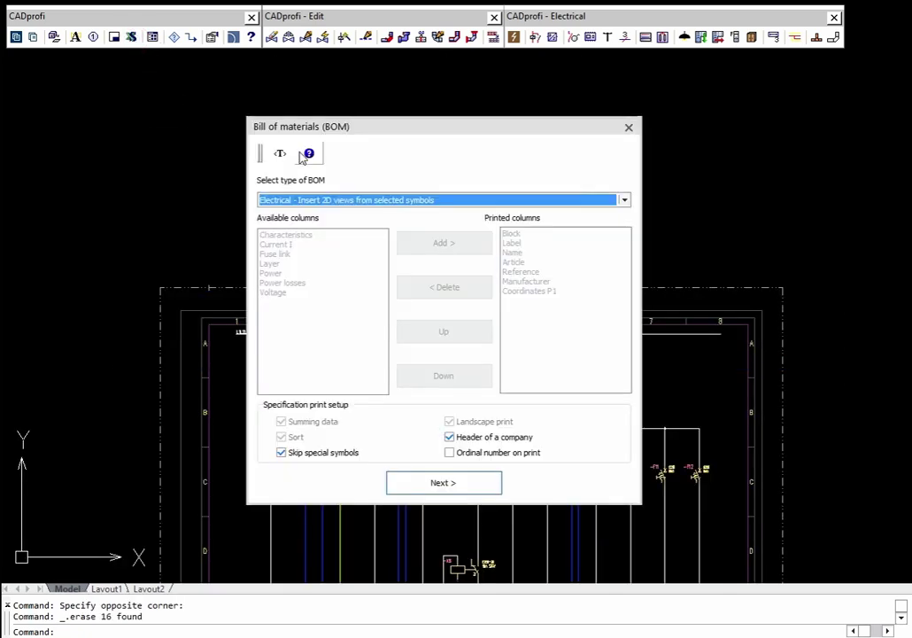
{"action": "left_click", "coordinate": [446, 486]}
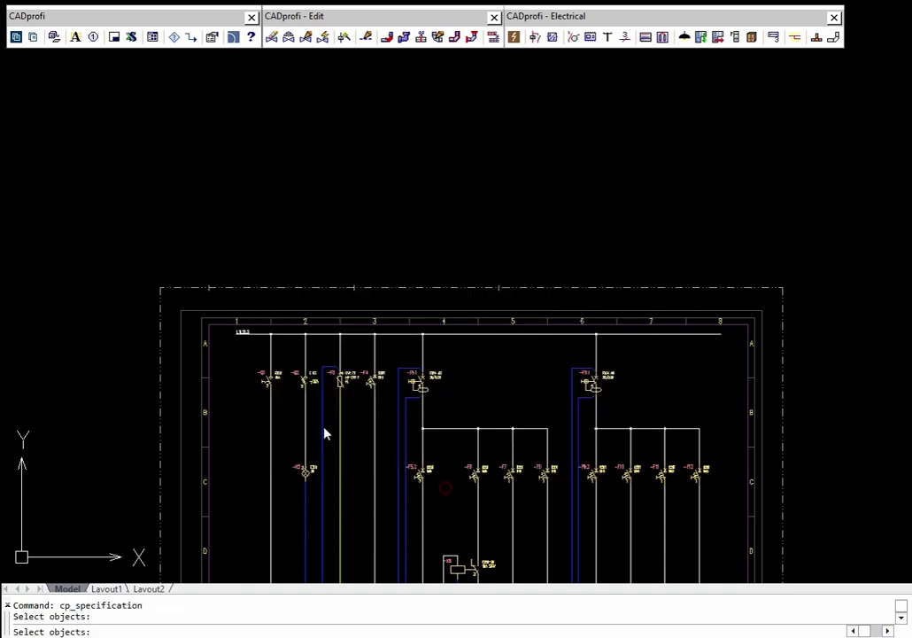
{"action": "left_click", "coordinate": [112, 235]}
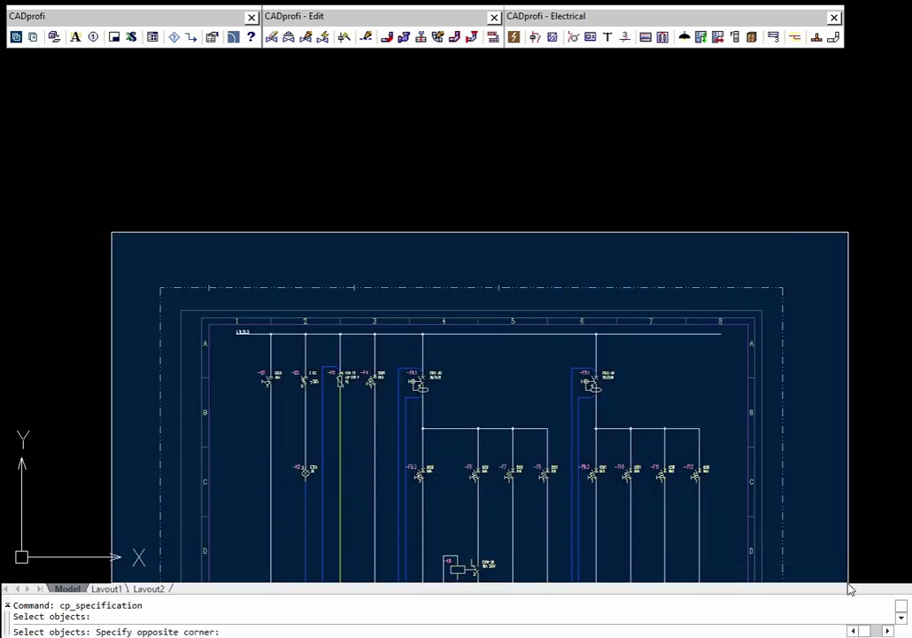
{"action": "left_click", "coordinate": [849, 587]}
{"action": "key", "text": "Return"}
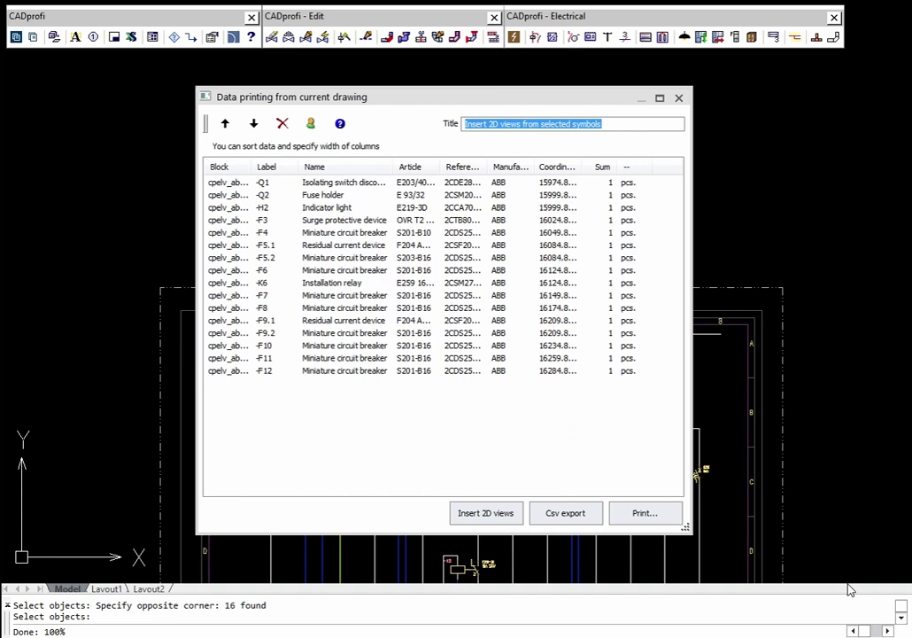
{"action": "left_click", "coordinate": [479, 515]}
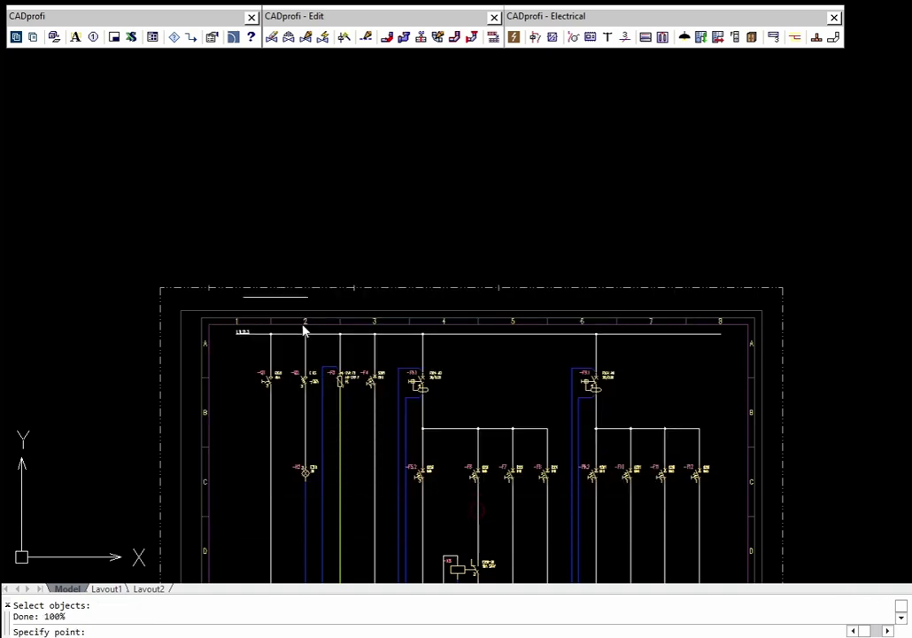
{"action": "left_click", "coordinate": [156, 184]}
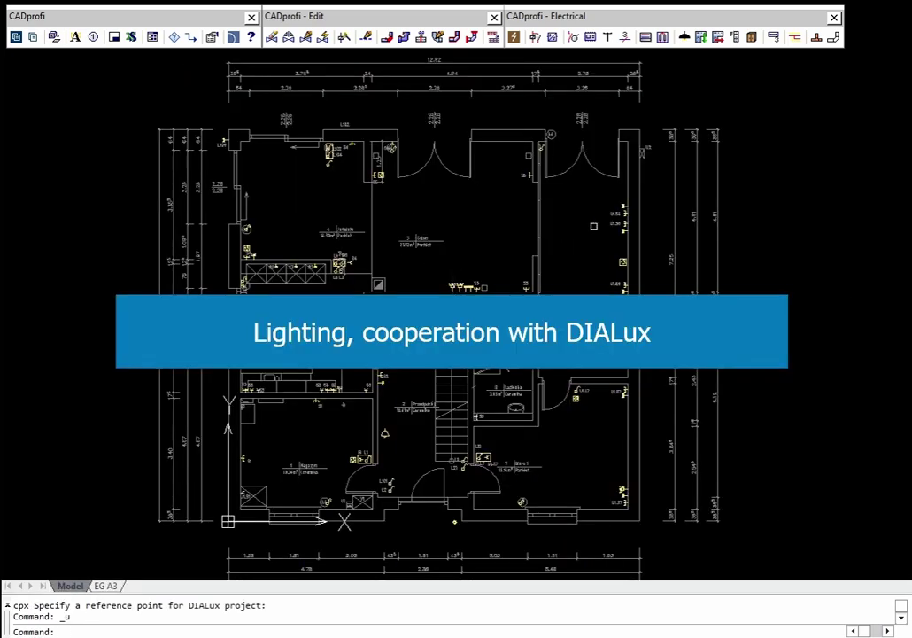
Step: Import the luminaires from Plan-Arch-from-DIALUX-2.stf with the reference point at the drawing origin, without inserting lighting isolines
{"action": "left_click", "coordinate": [699, 38]}
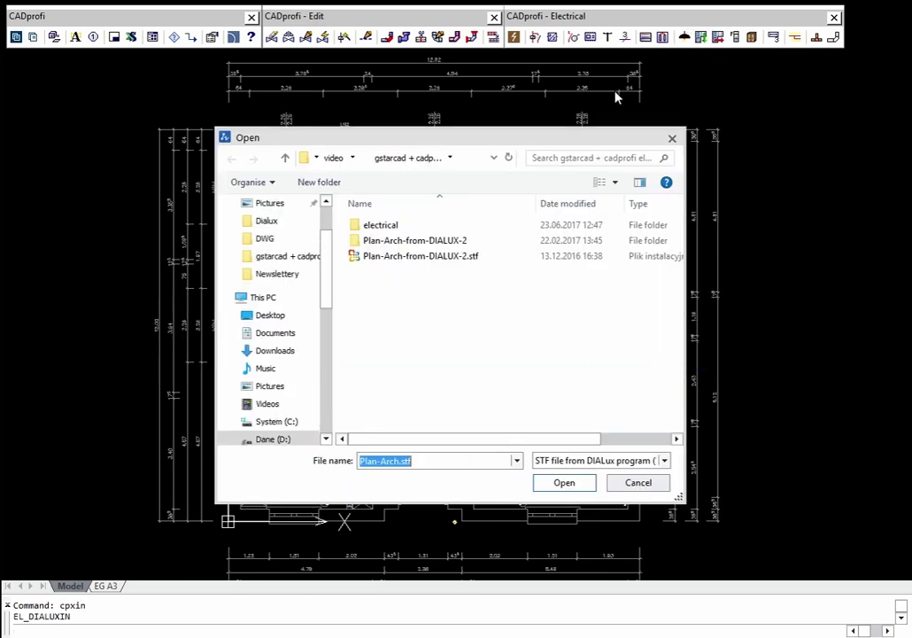
{"action": "left_click", "coordinate": [408, 255]}
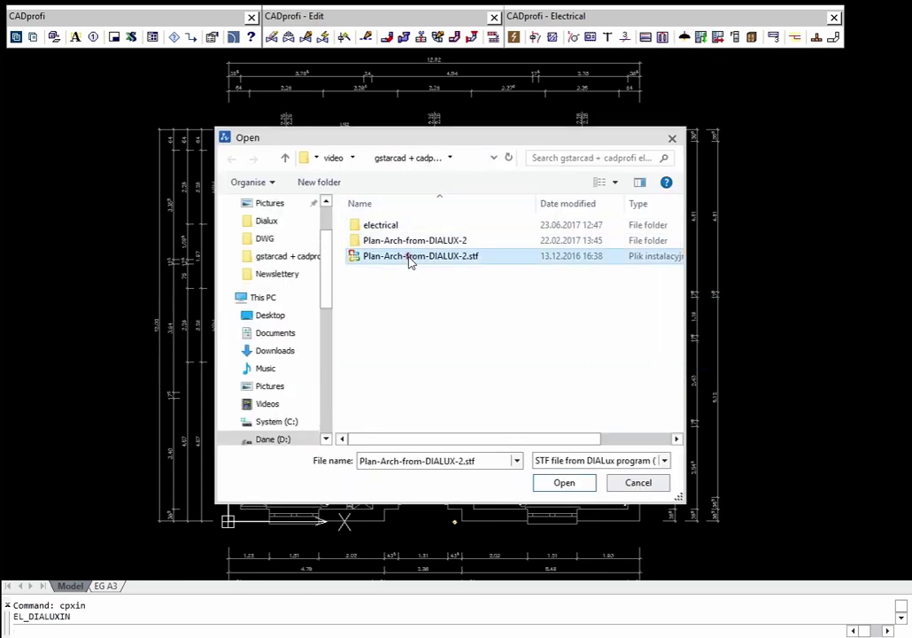
{"action": "left_click", "coordinate": [561, 483]}
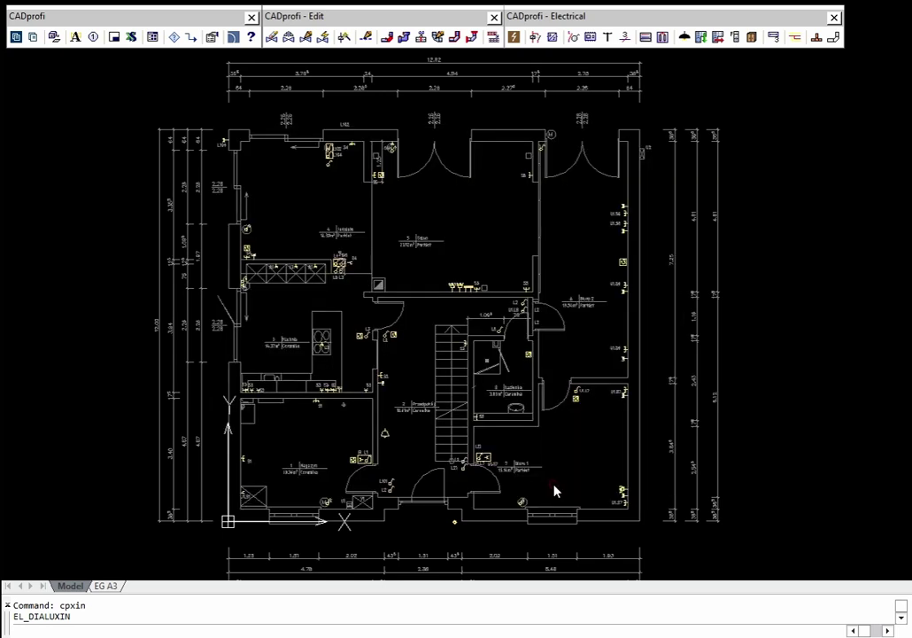
{"action": "left_click", "coordinate": [228, 526]}
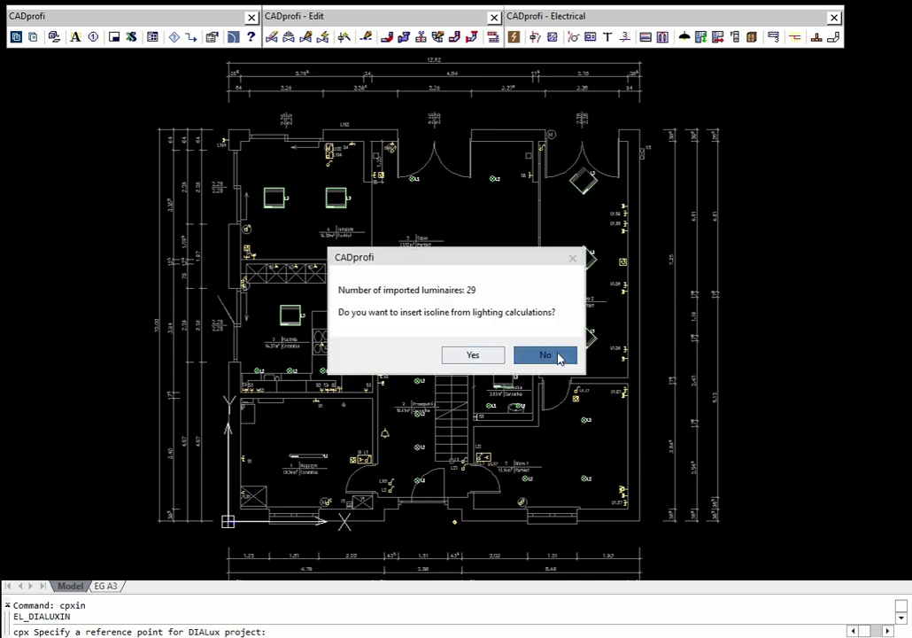
{"action": "left_click", "coordinate": [558, 355]}
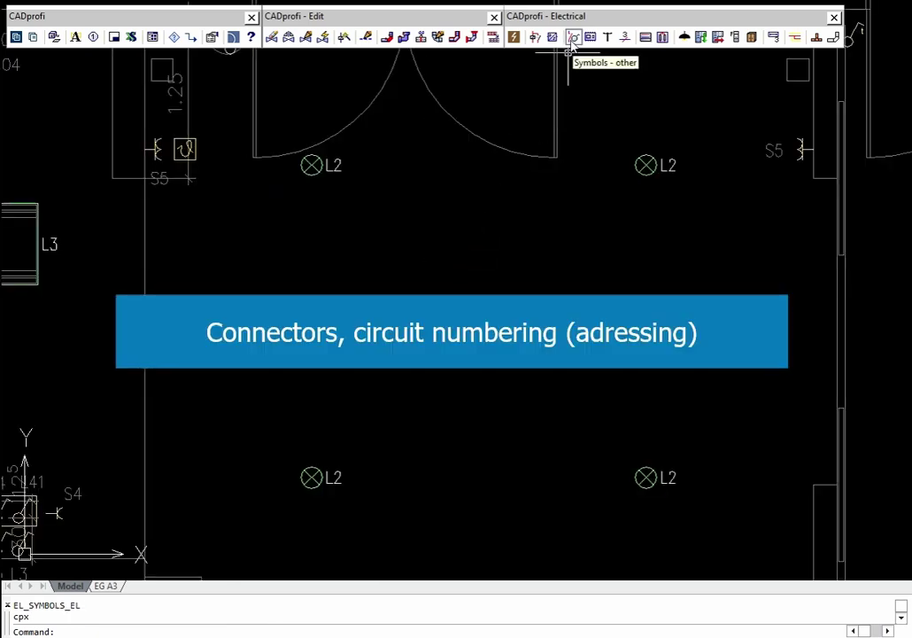
Step: Insert two Connector symbols at scale 20, one above the other, beside the room's right wall below the S5 socket
{"action": "left_click", "coordinate": [572, 41]}
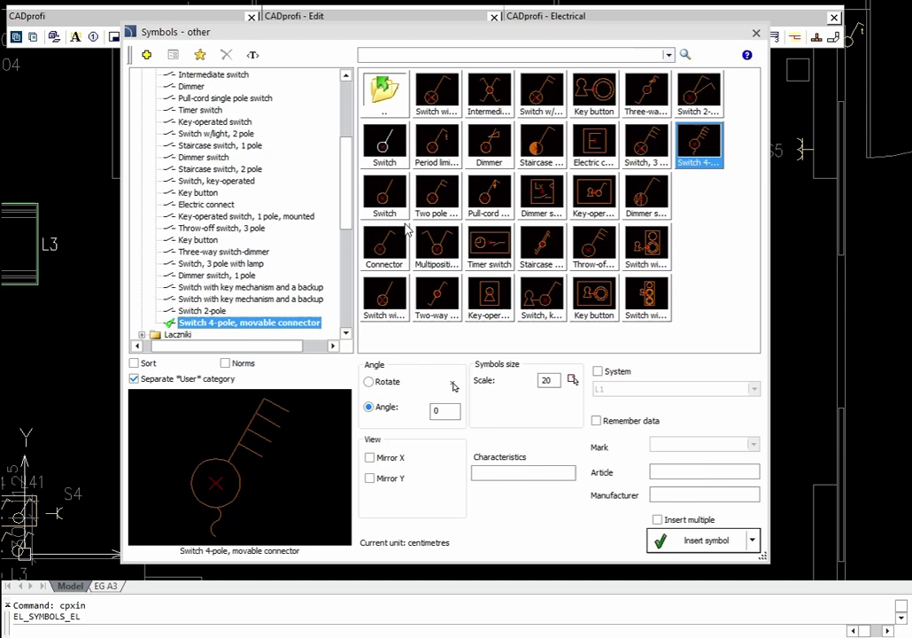
{"action": "left_click", "coordinate": [378, 250]}
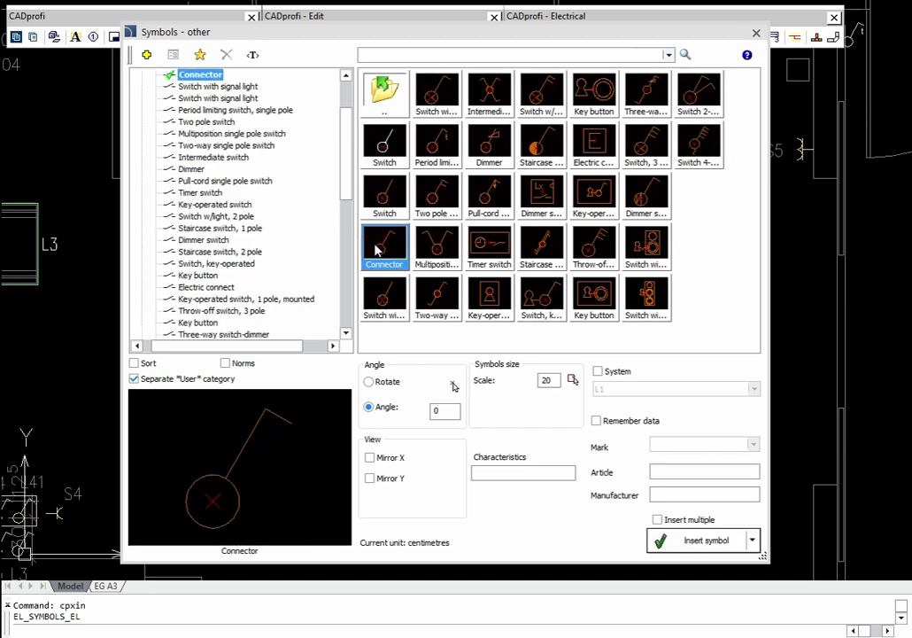
{"action": "left_click", "coordinate": [657, 520]}
{"action": "left_click", "coordinate": [666, 541]}
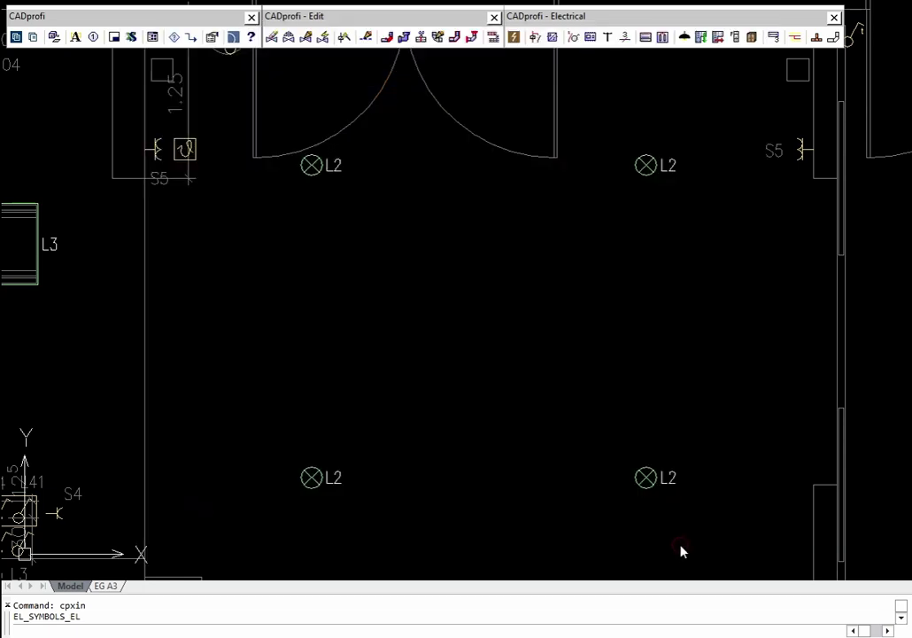
{"action": "left_click", "coordinate": [785, 506]}
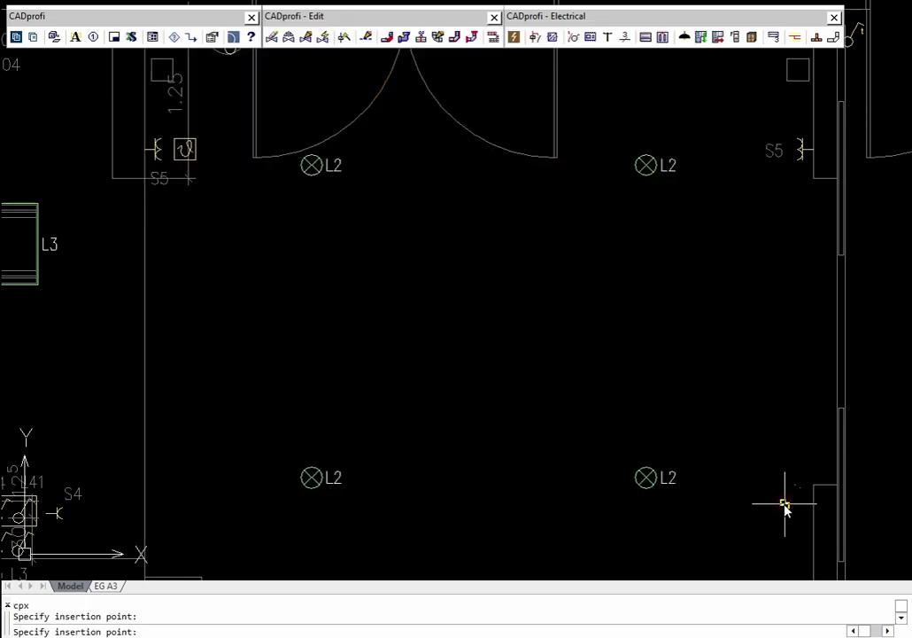
{"action": "left_click", "coordinate": [784, 572]}
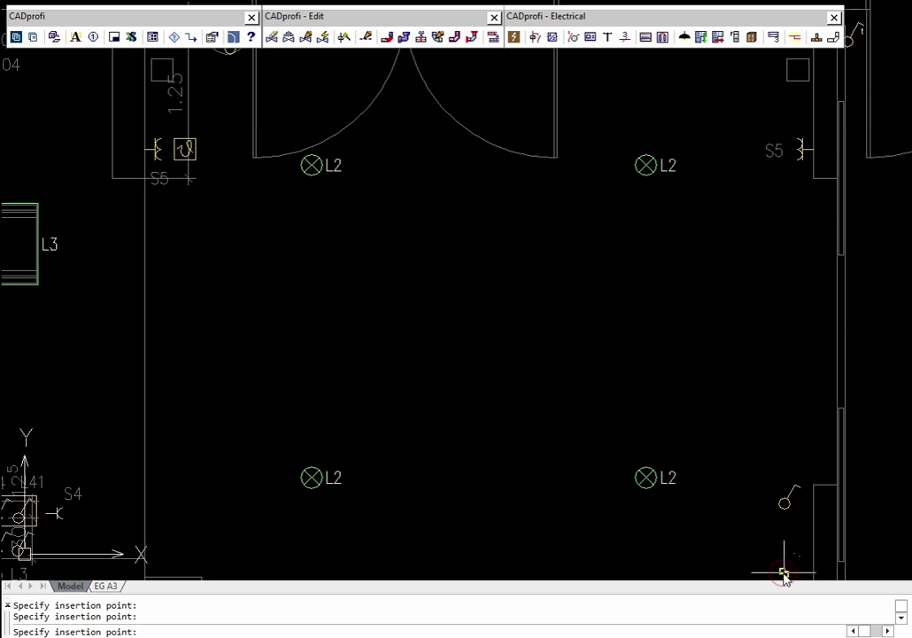
{"action": "key", "text": "Escape"}
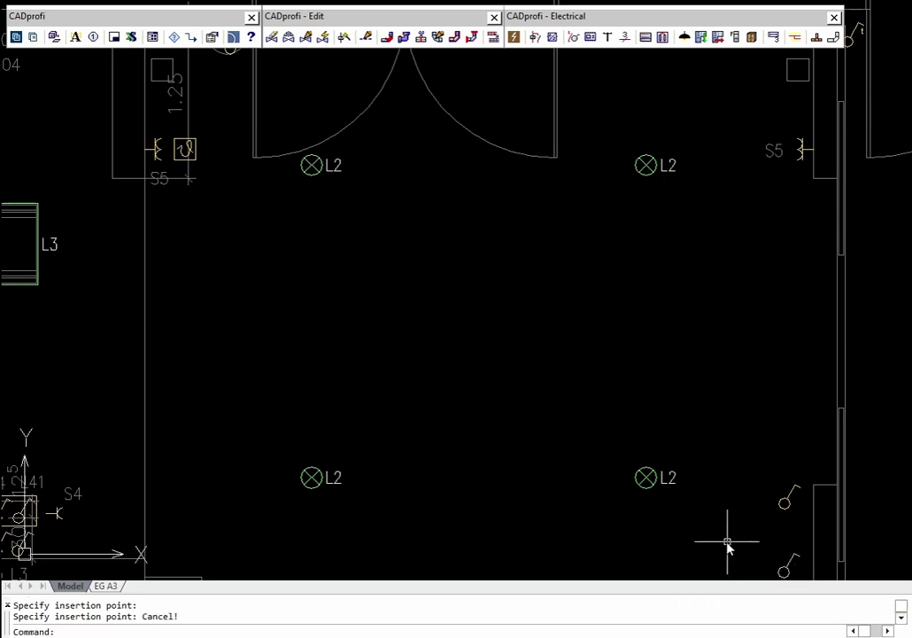
Step: Assign the upper connector to switch board U1, circuit type L, number 9, and place its mark just below the symbol
{"action": "left_click", "coordinate": [770, 40]}
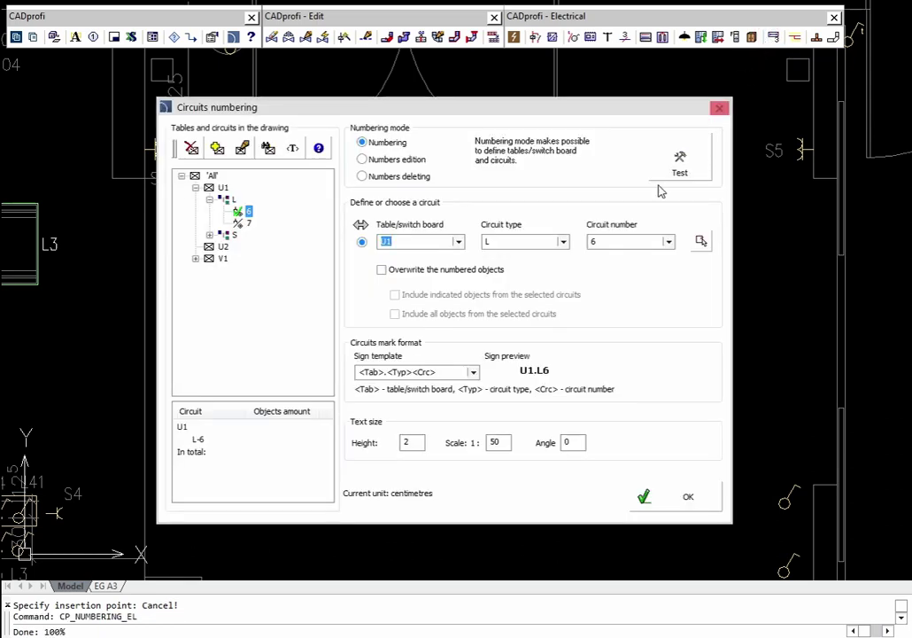
{"action": "double_click", "coordinate": [608, 241]}
{"action": "type", "text": "9"}
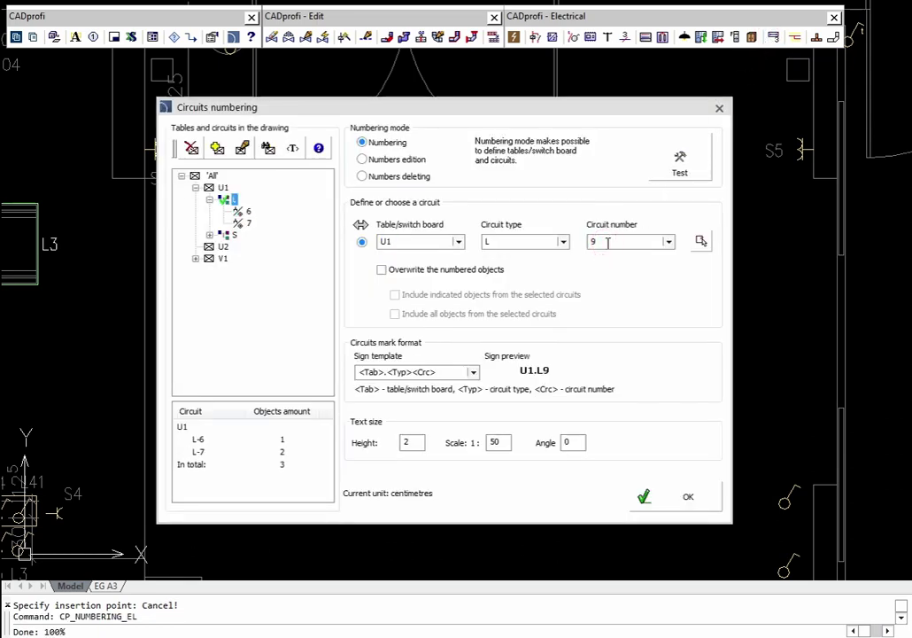
{"action": "left_click", "coordinate": [673, 497]}
{"action": "left_click", "coordinate": [784, 512]}
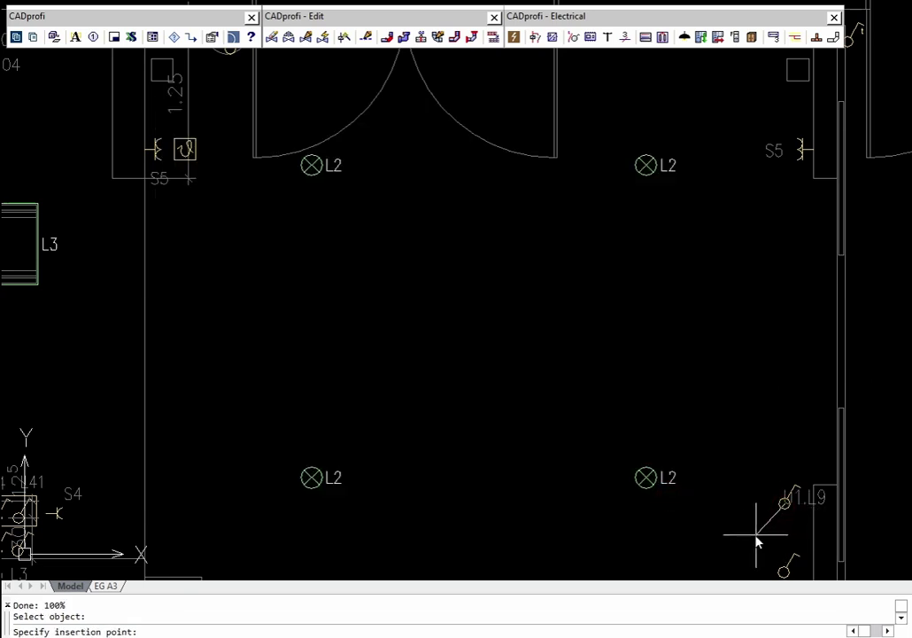
{"action": "left_click", "coordinate": [758, 540]}
Step: Add the room's four L2 luminaires as the remaining objects of circuit U1.L9
{"action": "left_click", "coordinate": [684, 134]}
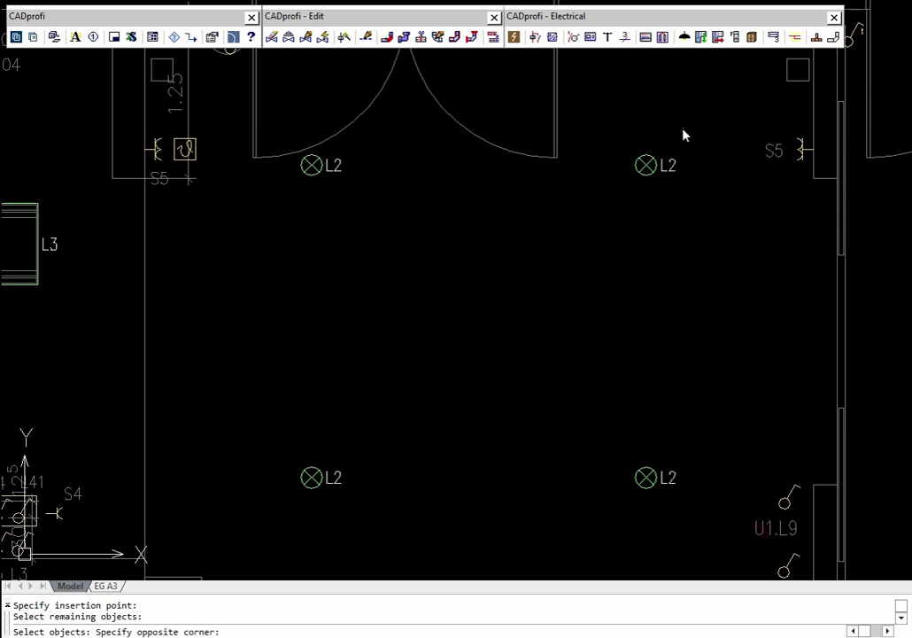
{"action": "left_click", "coordinate": [592, 542]}
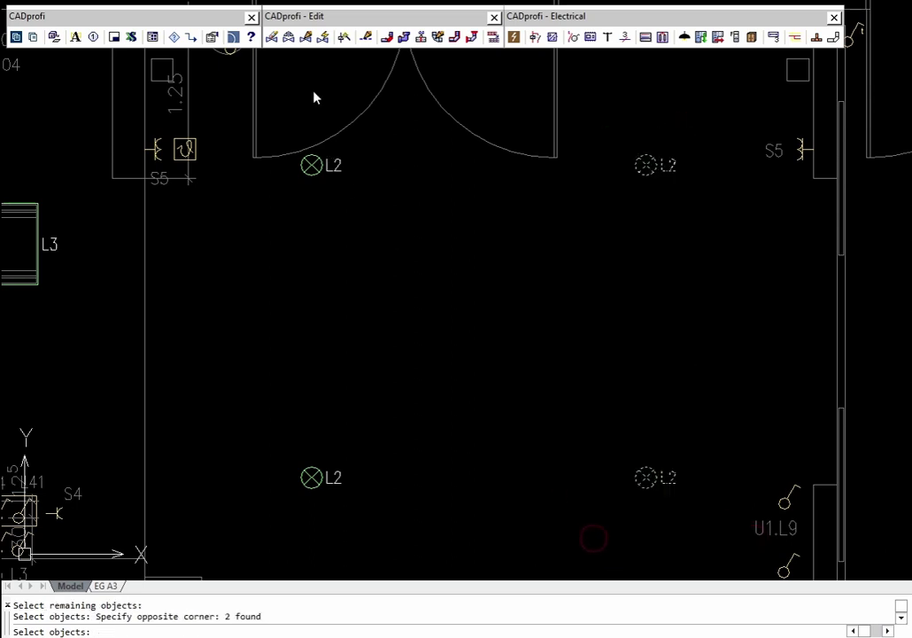
{"action": "left_click", "coordinate": [365, 133]}
{"action": "left_click", "coordinate": [286, 503]}
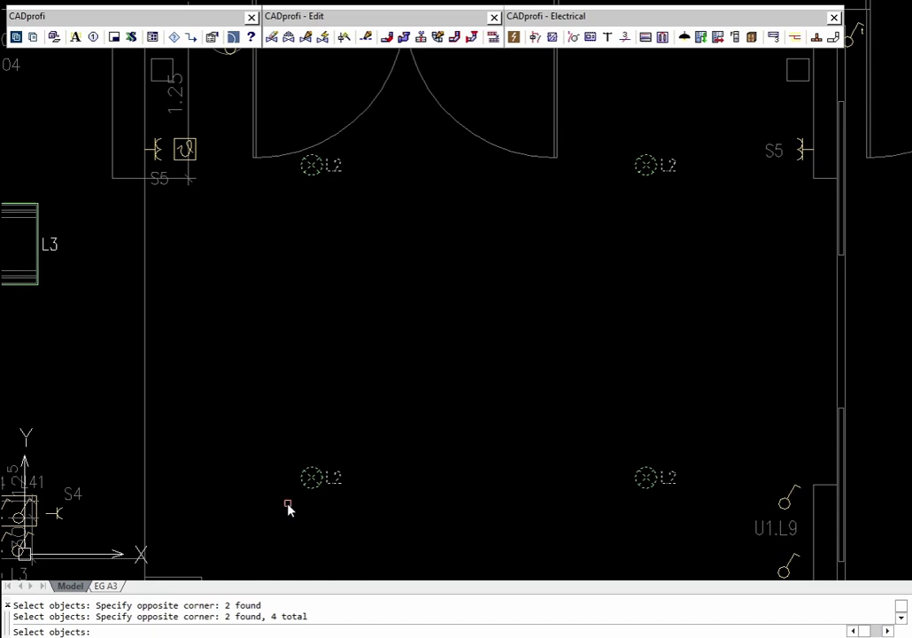
{"action": "key", "text": "Return"}
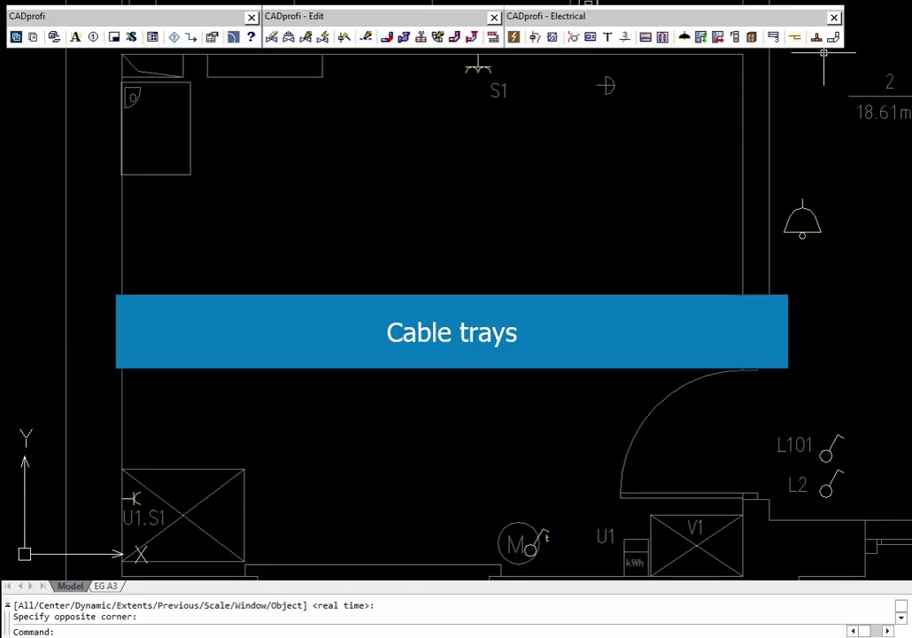
Step: Draw a straight vertical steel cable tray, 10 × 5 cm, from the centre of shaft V1 up past the S1/L1 switch group
{"action": "left_click", "coordinate": [816, 38]}
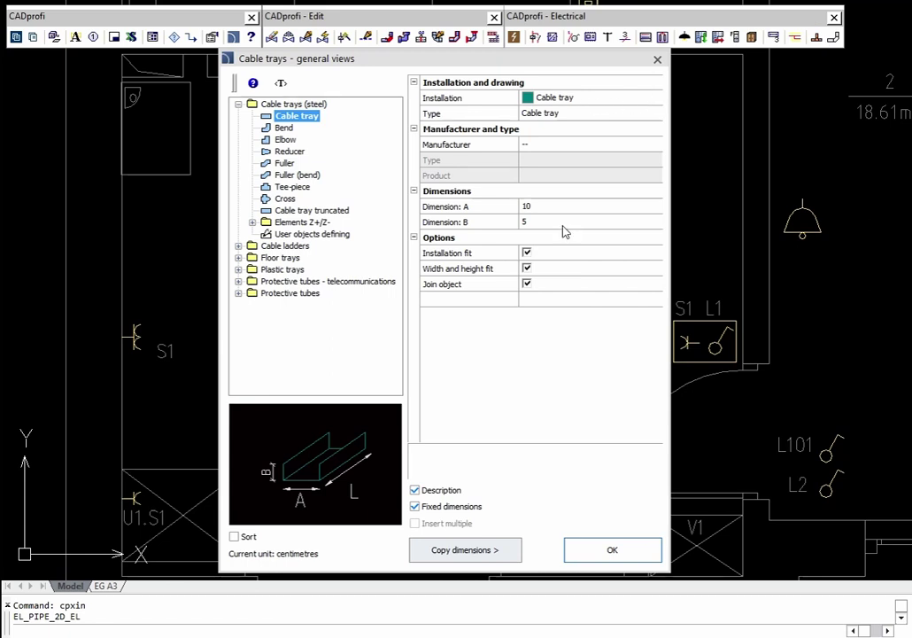
{"action": "left_click", "coordinate": [586, 550]}
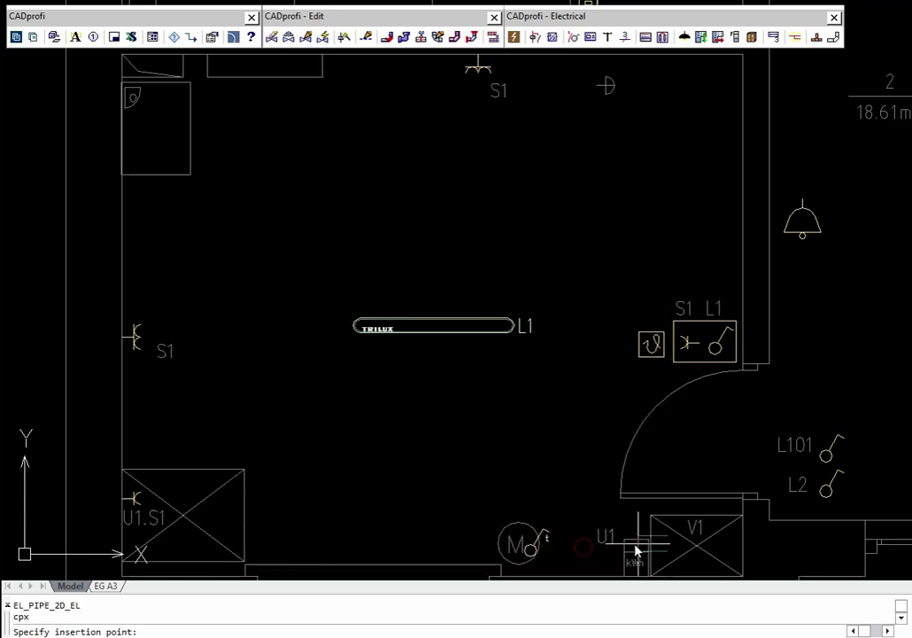
{"action": "left_click", "coordinate": [704, 551]}
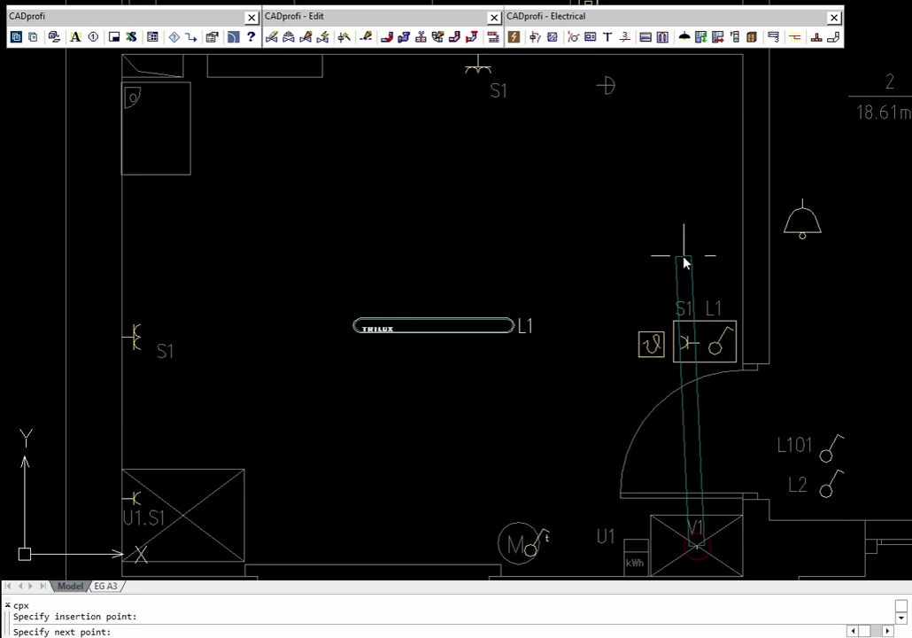
{"action": "left_click", "coordinate": [699, 150]}
{"action": "left_click", "coordinate": [696, 169]}
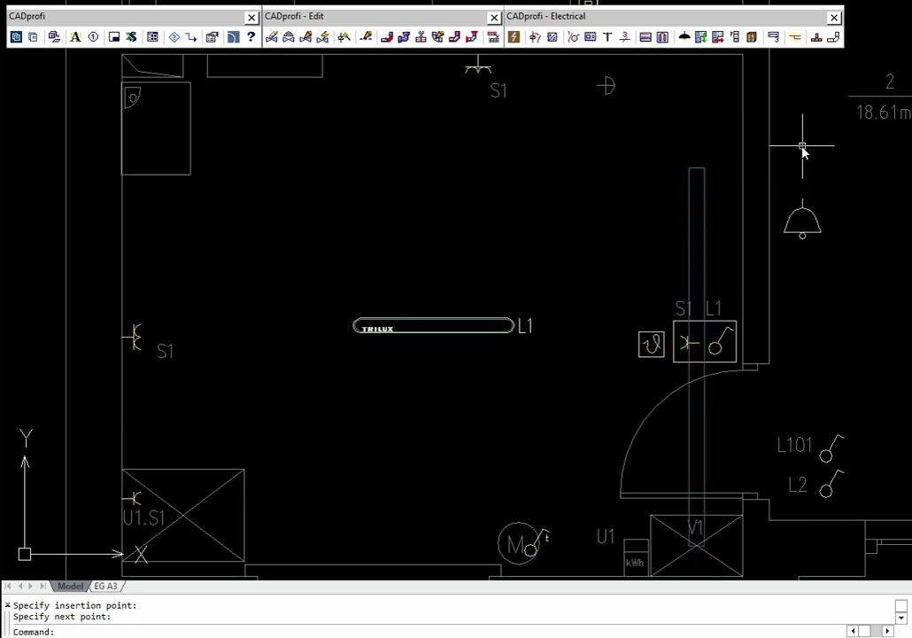
Step: Set up a steel cable tray sequence with the reference edge Right and offset S of 20 cm
{"action": "left_click", "coordinate": [833, 37]}
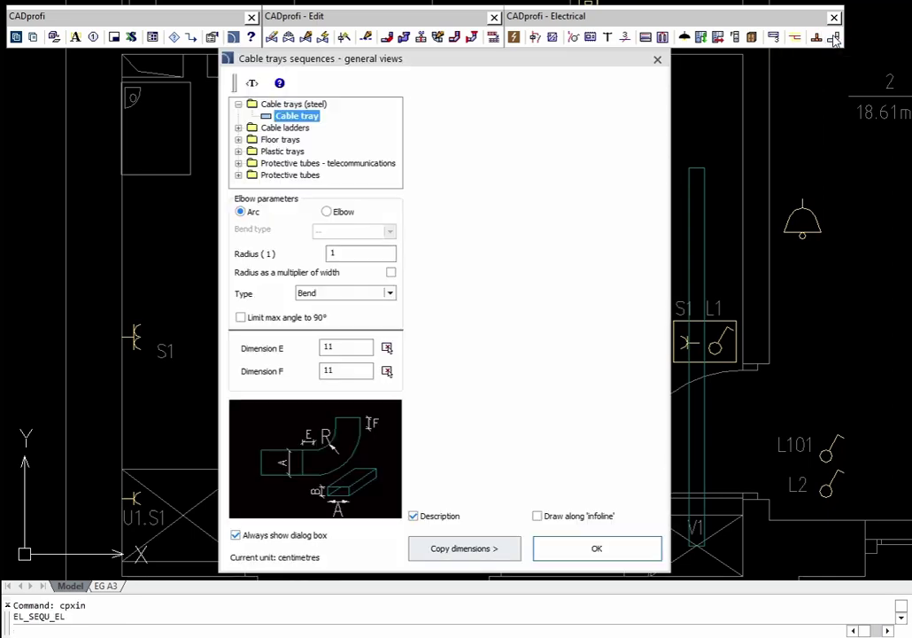
{"action": "left_click", "coordinate": [553, 113]}
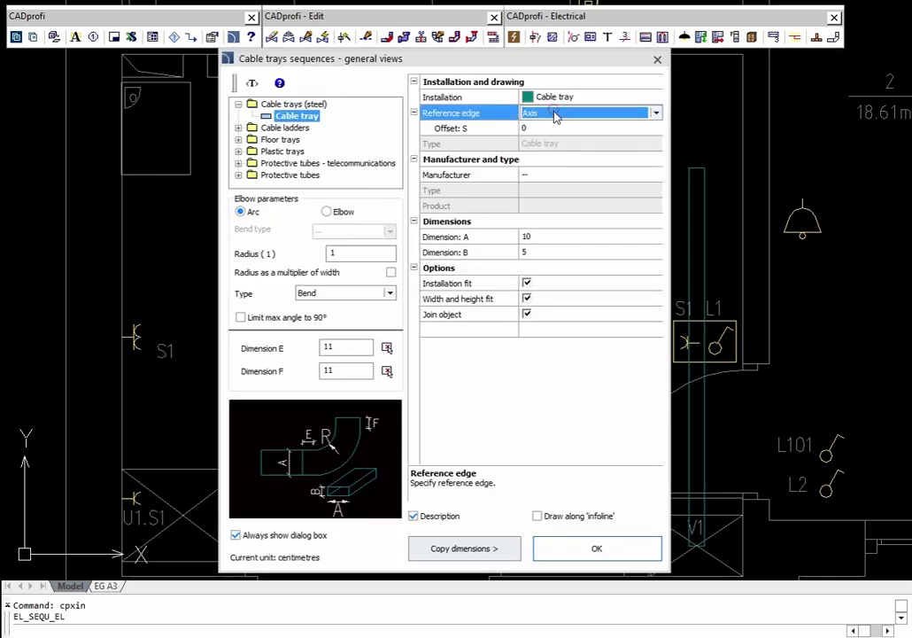
{"action": "left_click", "coordinate": [655, 112]}
{"action": "left_click", "coordinate": [585, 133]}
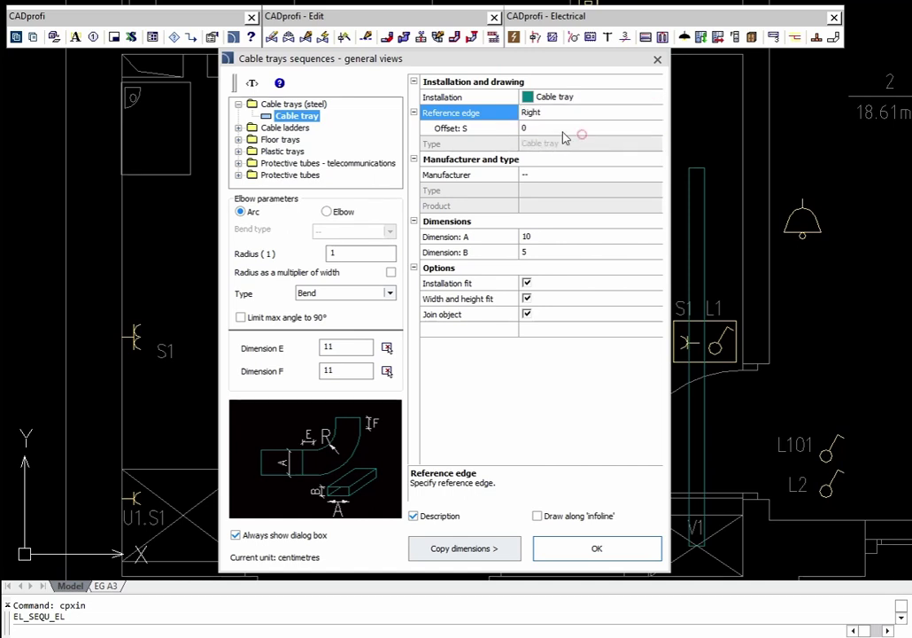
{"action": "left_click", "coordinate": [550, 128]}
{"action": "type", "text": "20"}
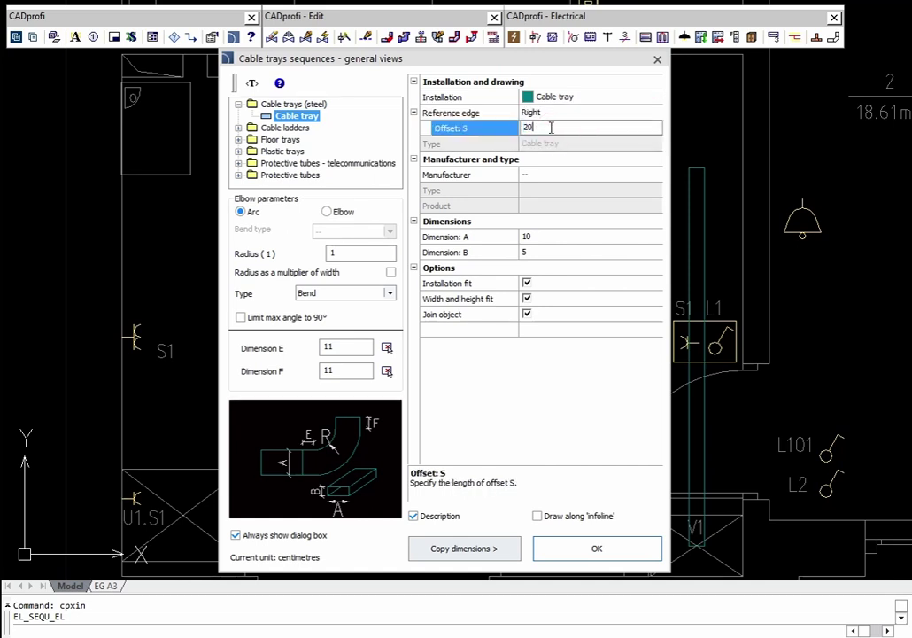
{"action": "left_click", "coordinate": [564, 551]}
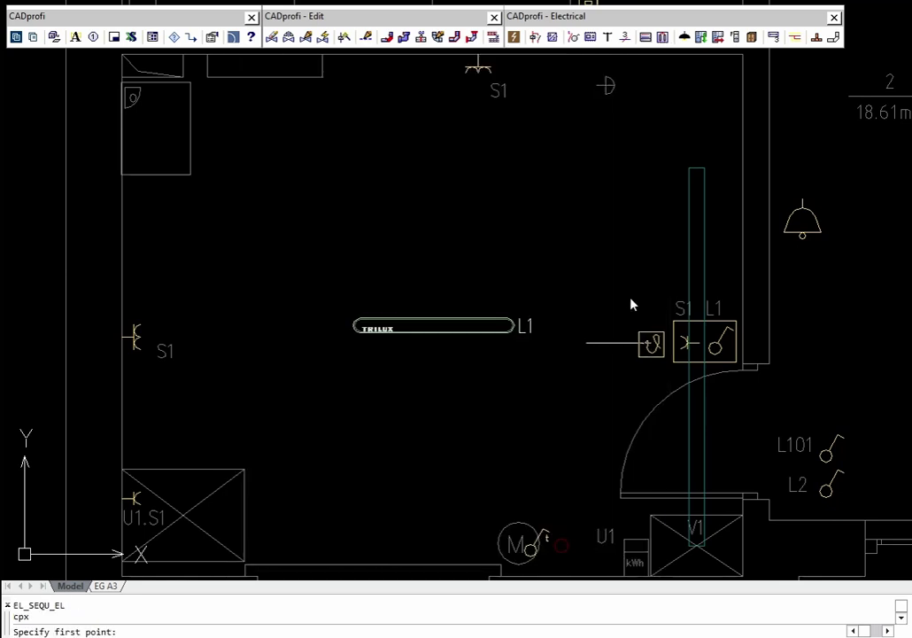
Step: Route the cable tray sequence from the room's upper-right corner along the upper wall and down the left wall to its lower end
{"action": "left_click", "coordinate": [743, 62]}
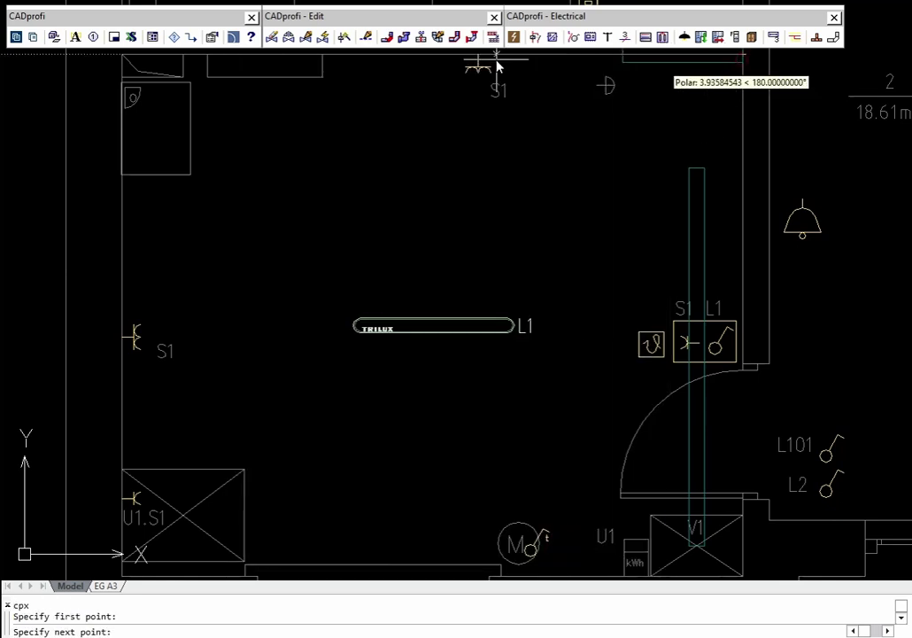
{"action": "left_click", "coordinate": [121, 55]}
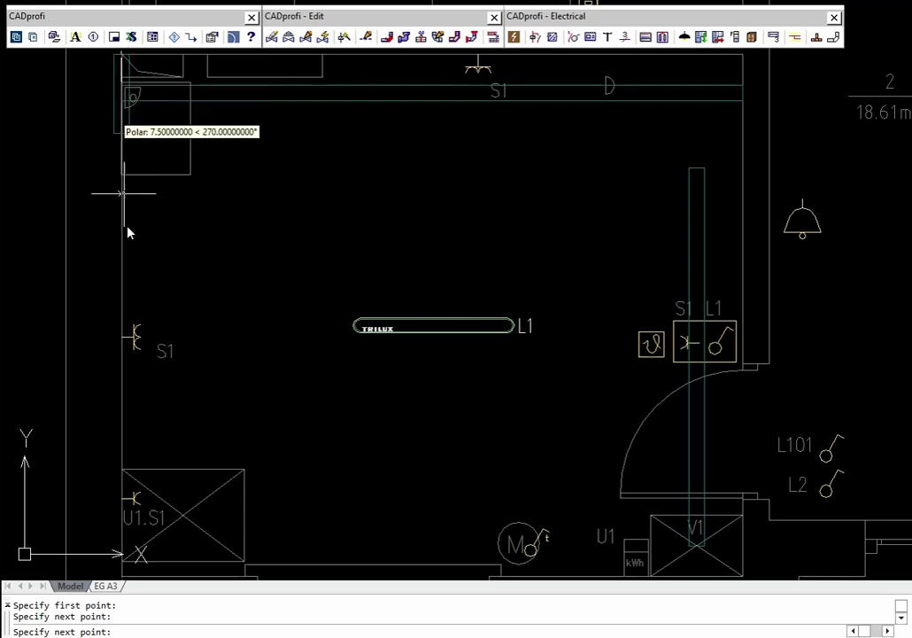
{"action": "left_click", "coordinate": [124, 571]}
{"action": "key", "text": "Escape"}
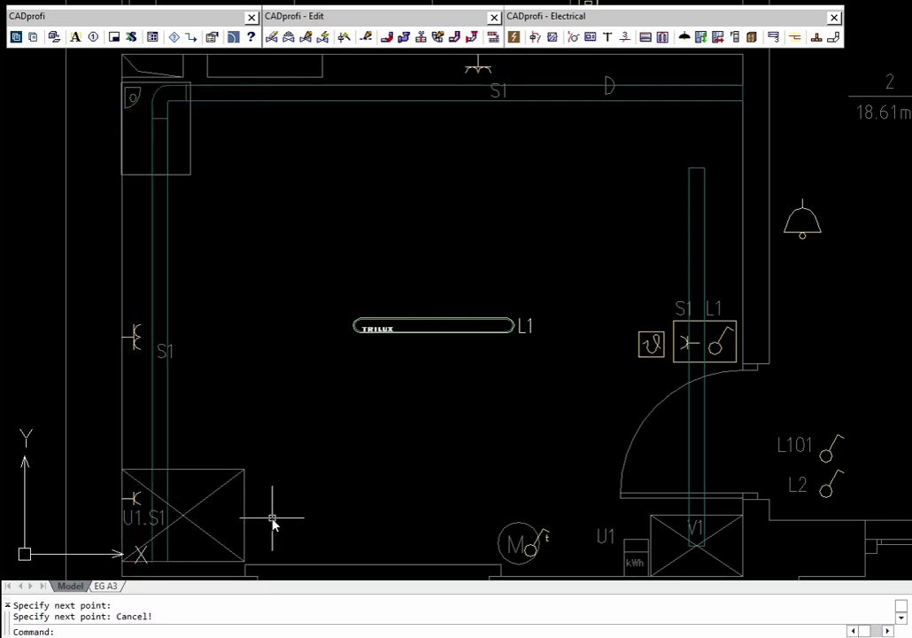